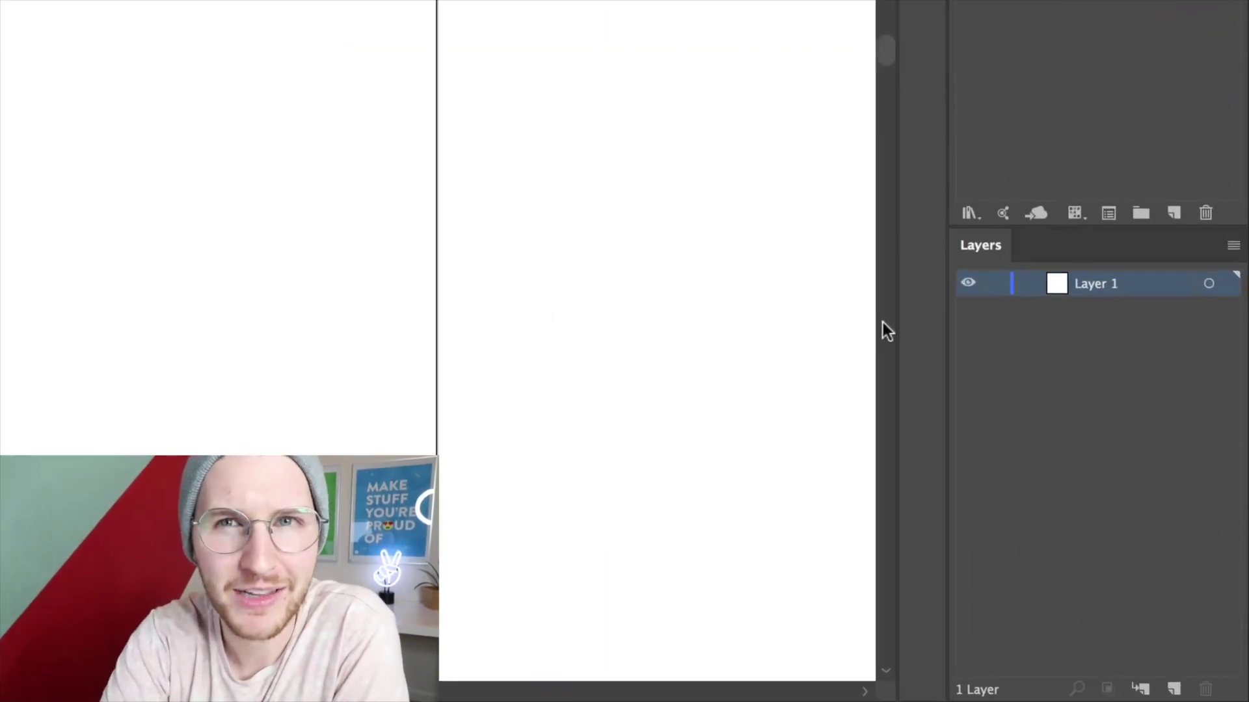
# - Add a new Layer 2 above Layer 1, then delete it again
pyautogui.hscroll(5, 394, 158)
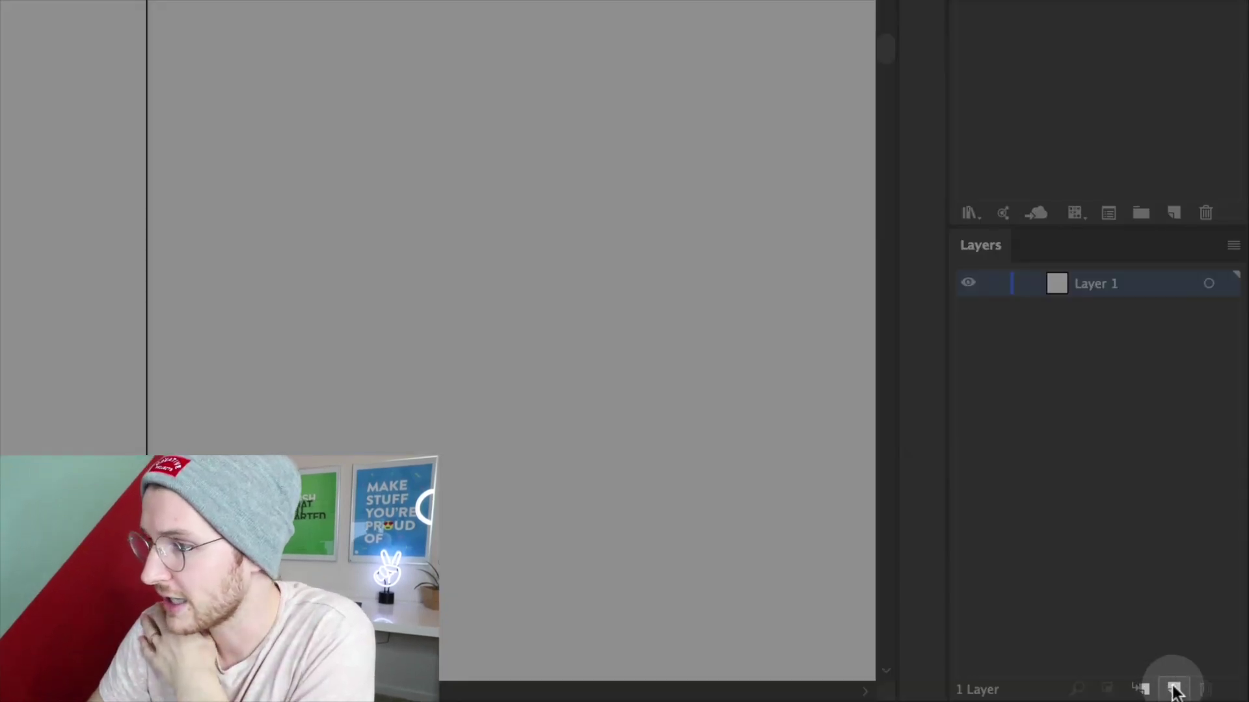
pyautogui.click(1173, 688)
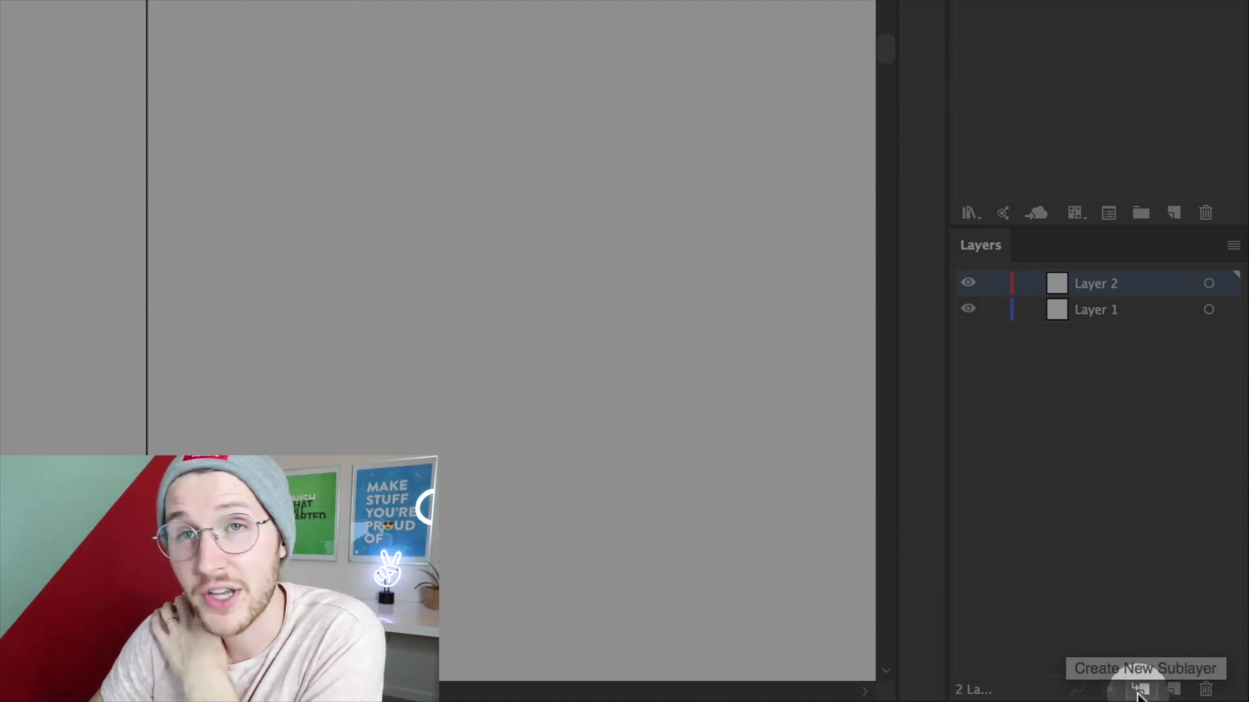
pyautogui.click(1205, 690)
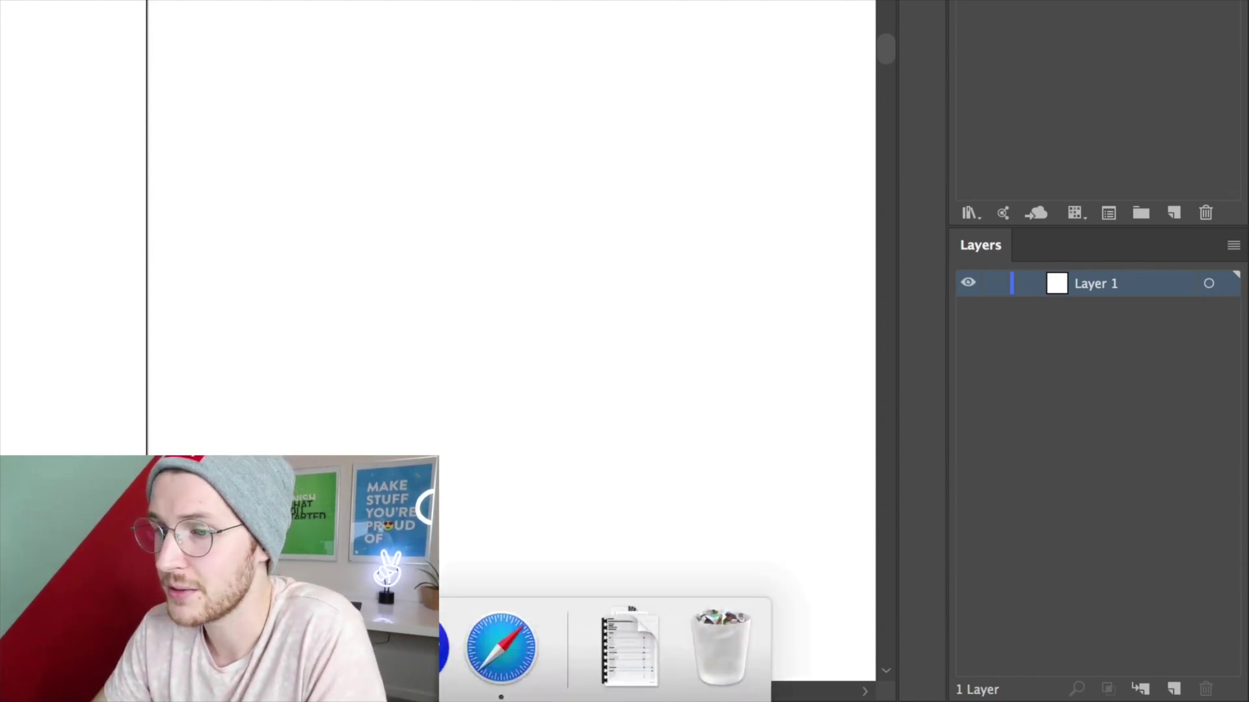
# - Drop IMG_0217.PNG onto the artboard, zoom out, and snap it to the artboard corner
pyautogui.moveTo(390, 697)
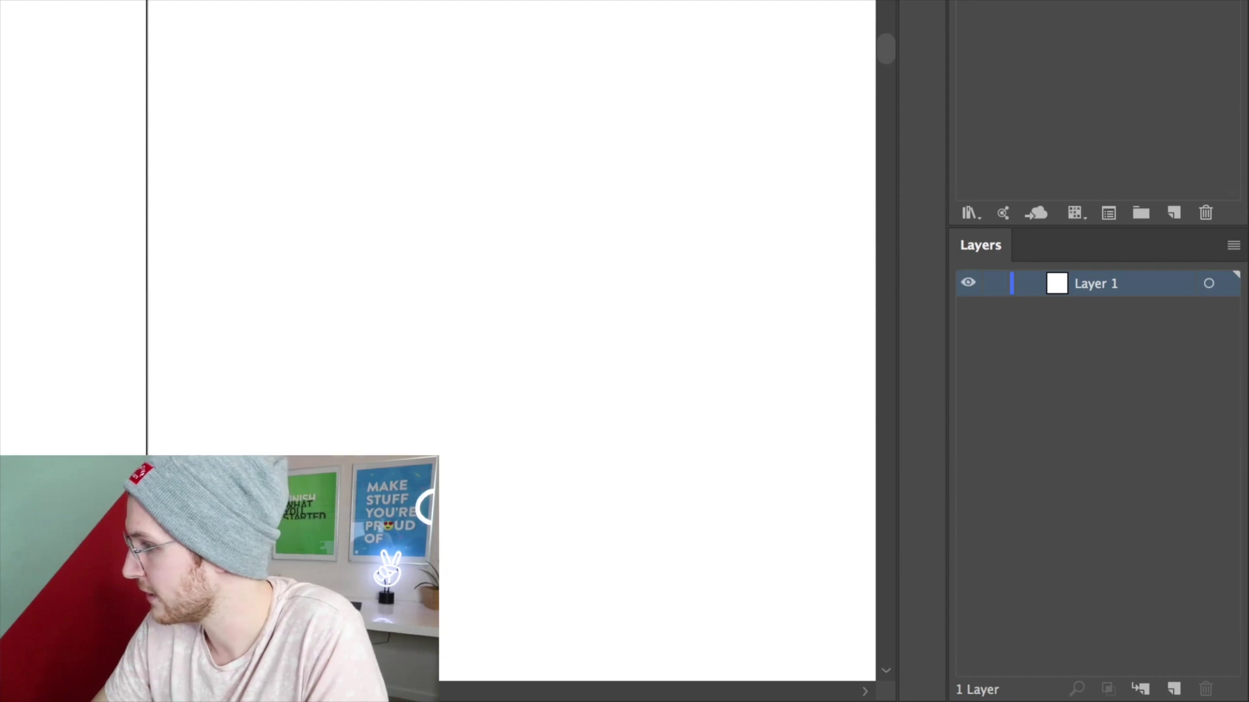
pyautogui.moveTo(811, 670)
pyautogui.mouseDown()
pyautogui.moveTo(360, 315)
pyautogui.moveTo(495, 371)
pyautogui.mouseUp()
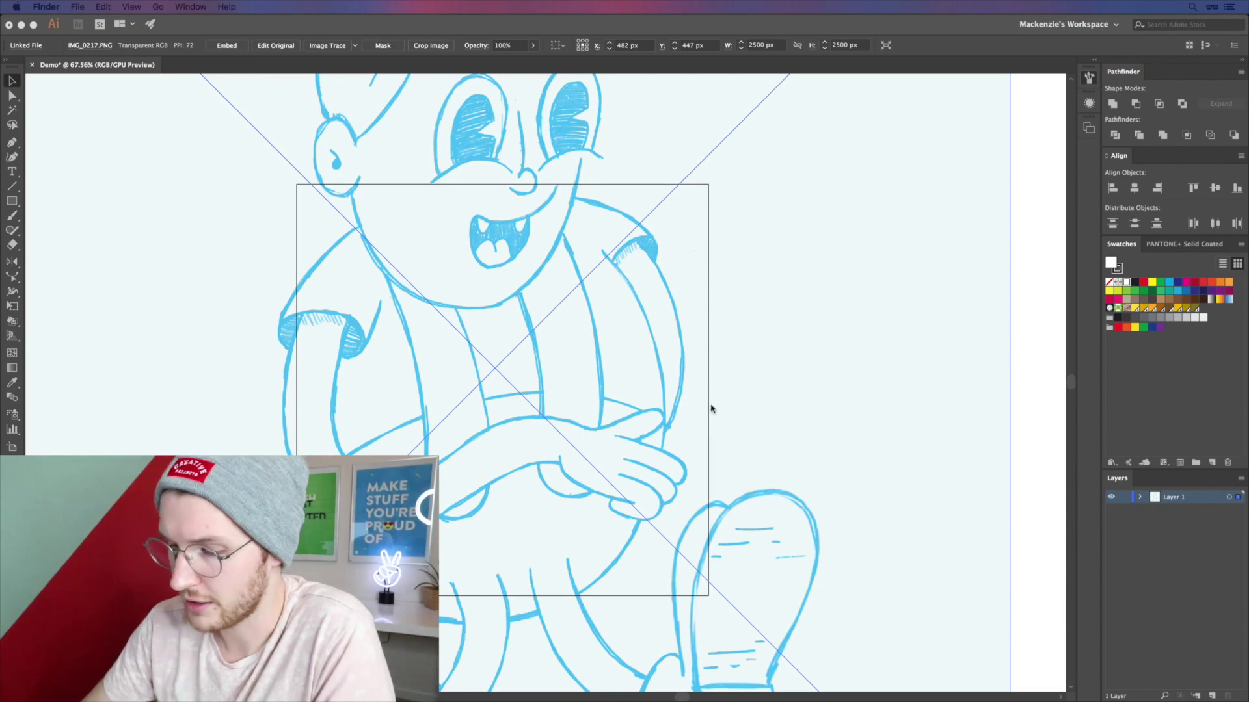
pyautogui.press('super+minus')
pyautogui.click(759, 390)
pyautogui.press('super+minus')
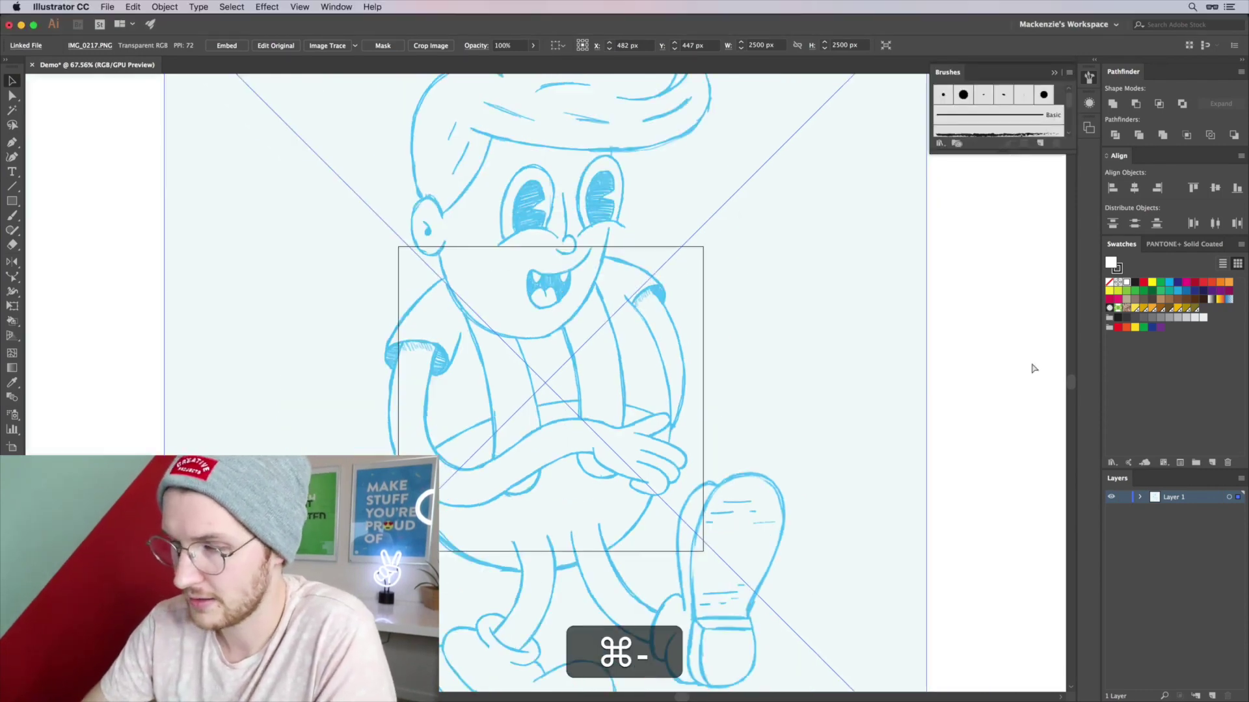
pyautogui.press('super+minus')
pyautogui.moveTo(651, 346); pyautogui.dragTo(800, 538)
# - Scale the sketch proportionally with Free Transform to 1000 px so it fills the artboard
pyautogui.press('e')
pyautogui.scroll(-5, 923, 621)
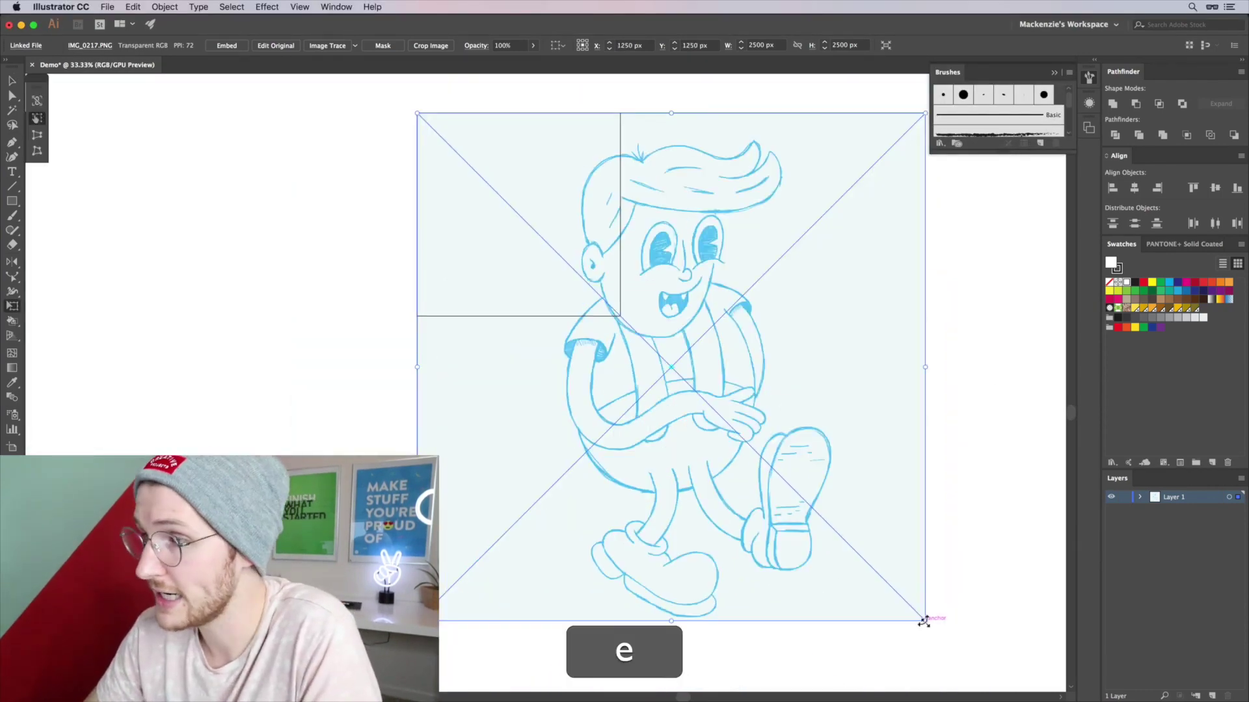
pyautogui.moveTo(923, 621); pyautogui.dragTo(623, 325)
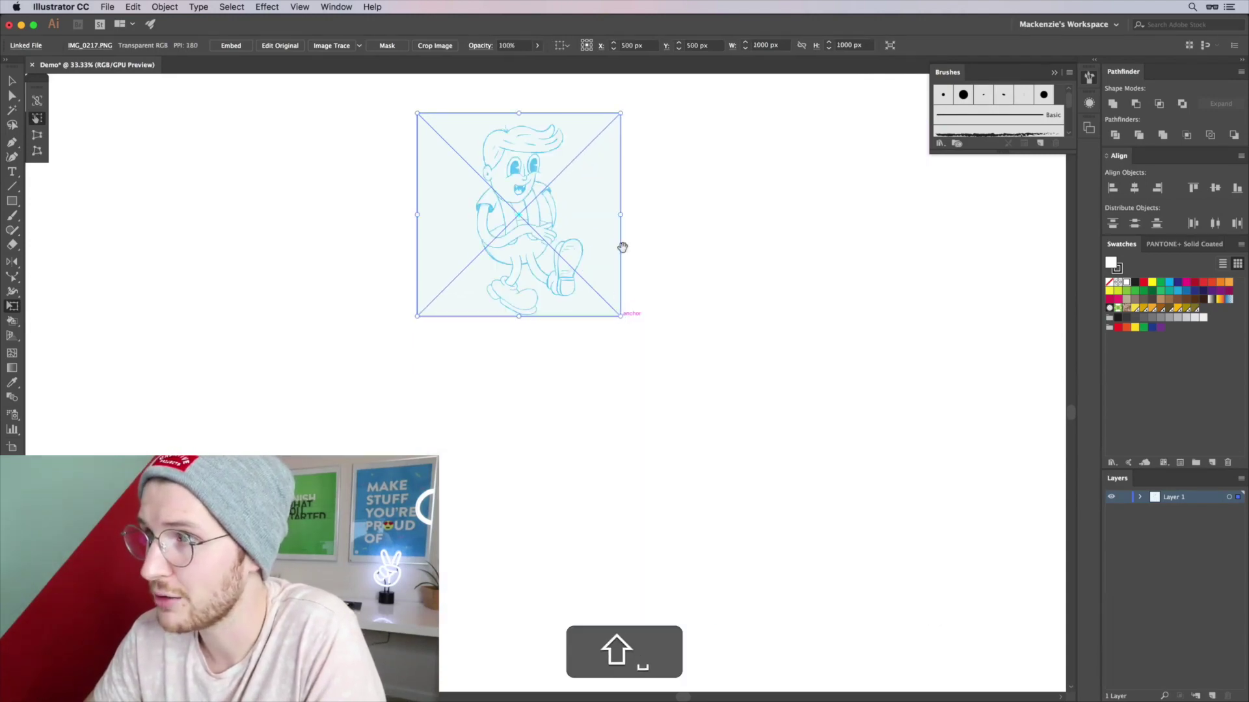
pyautogui.press('space')
pyautogui.moveTo(621, 245); pyautogui.dragTo(642, 483)
pyautogui.press('super+equal')
pyautogui.press('super+equal')
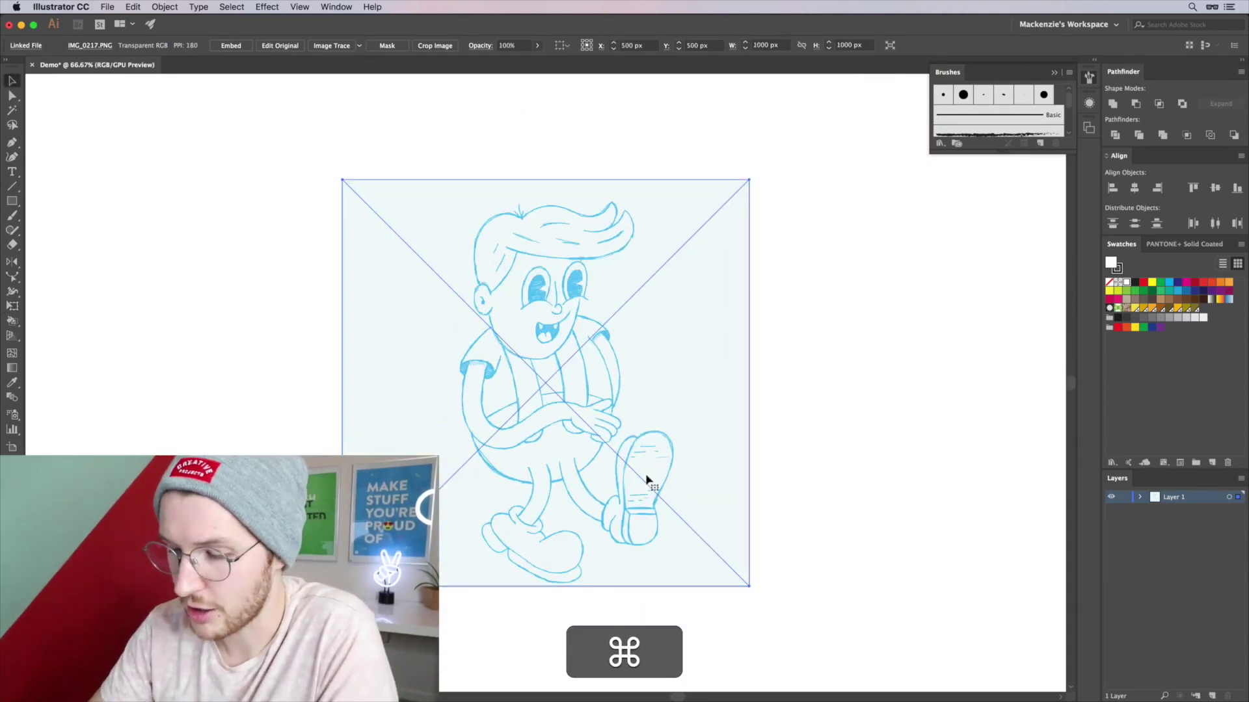
pyautogui.keyDown('super'); pyautogui.click(773, 416); pyautogui.keyUp('super')
pyautogui.click(564, 385)
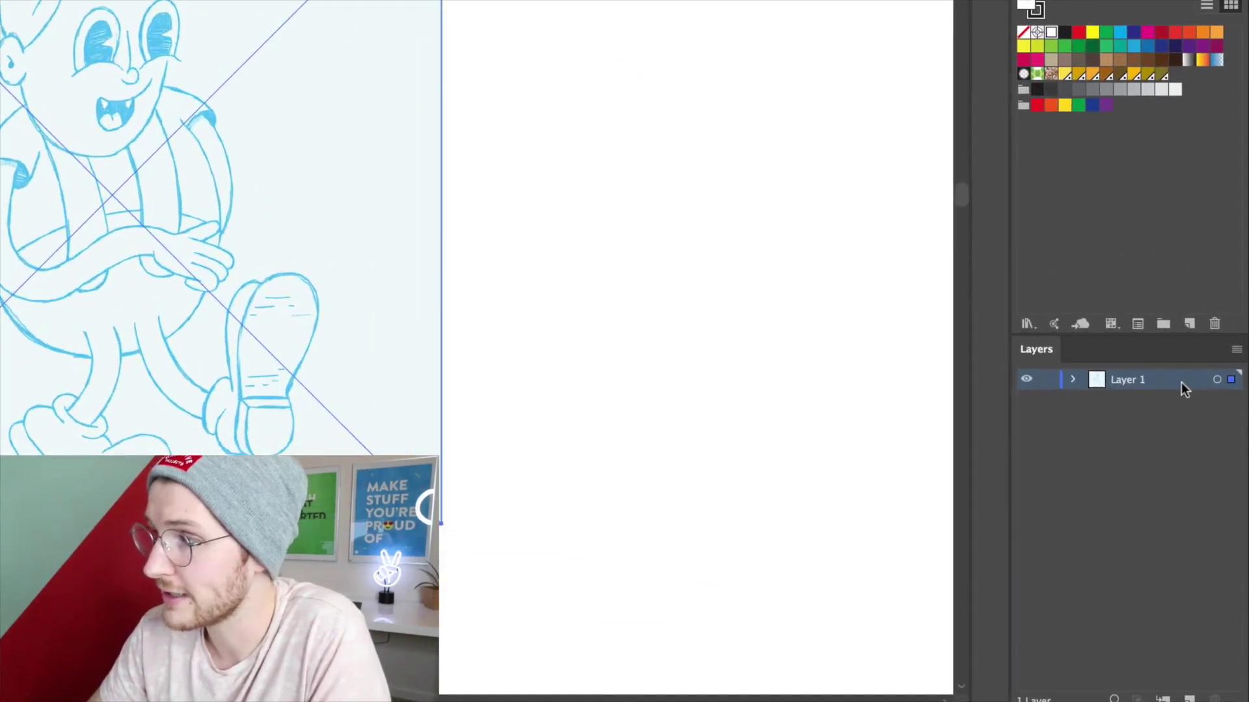
# - Set Layer 1's options to Lock and Dim Images to 50%
pyautogui.doubleClick(1206, 483)
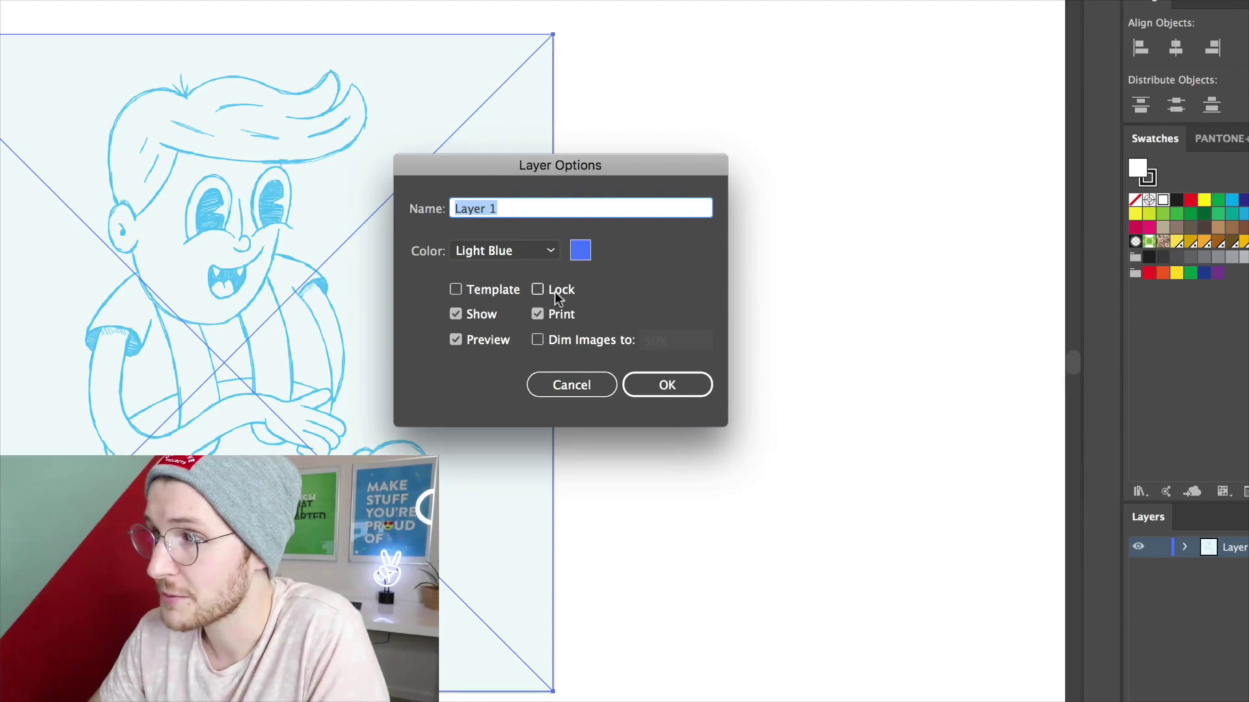
pyautogui.click(539, 290)
pyautogui.click(553, 342)
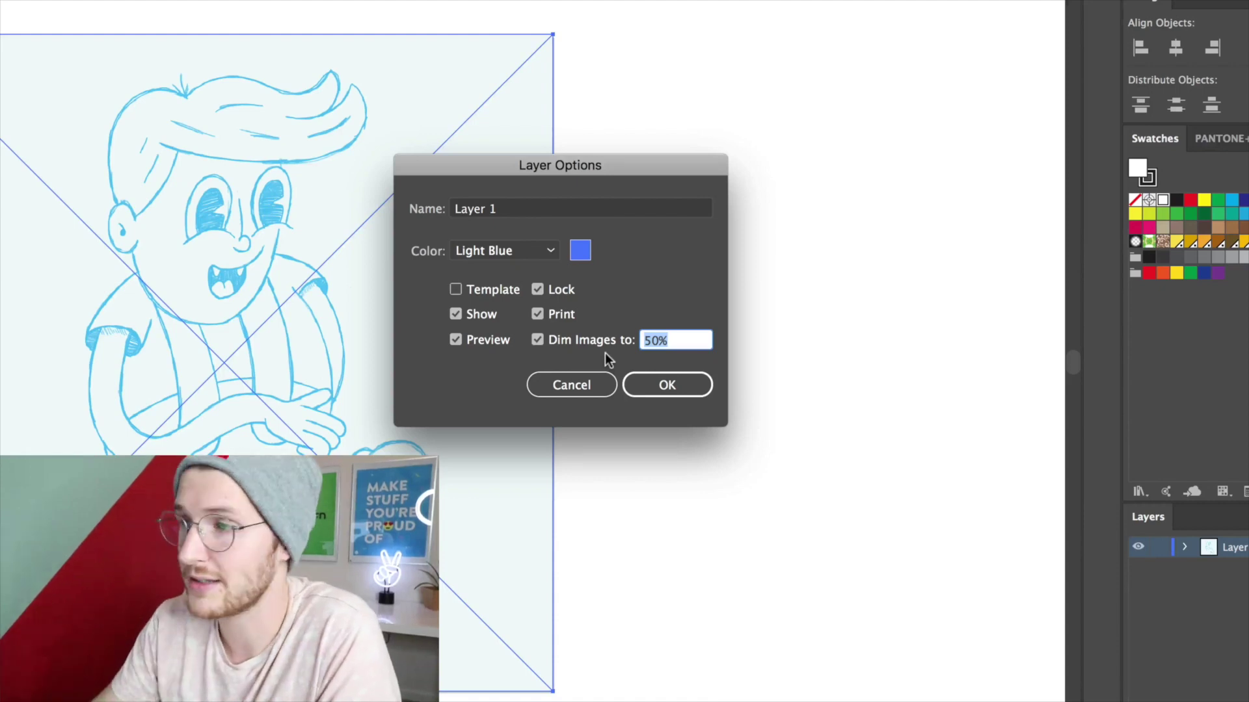
pyautogui.click(663, 384)
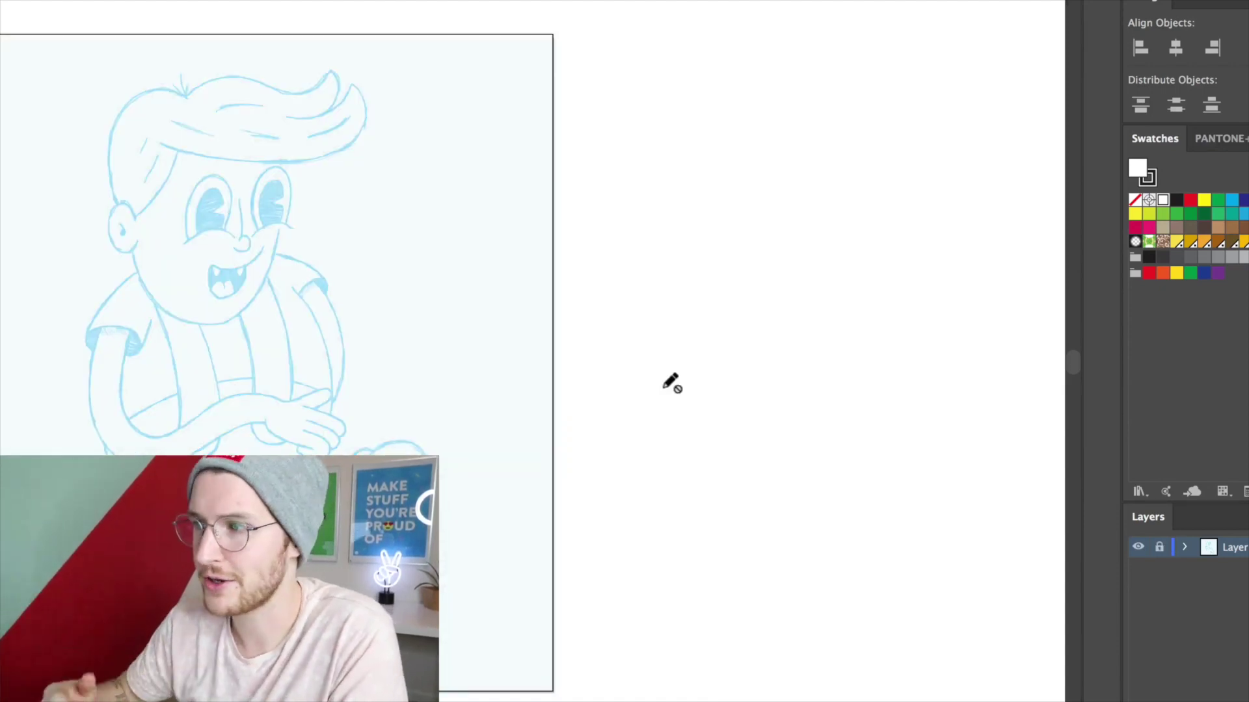
# - Create a new empty Layer 2 above the sketch layer and zoom in to 200%
pyautogui.click(1212, 695)
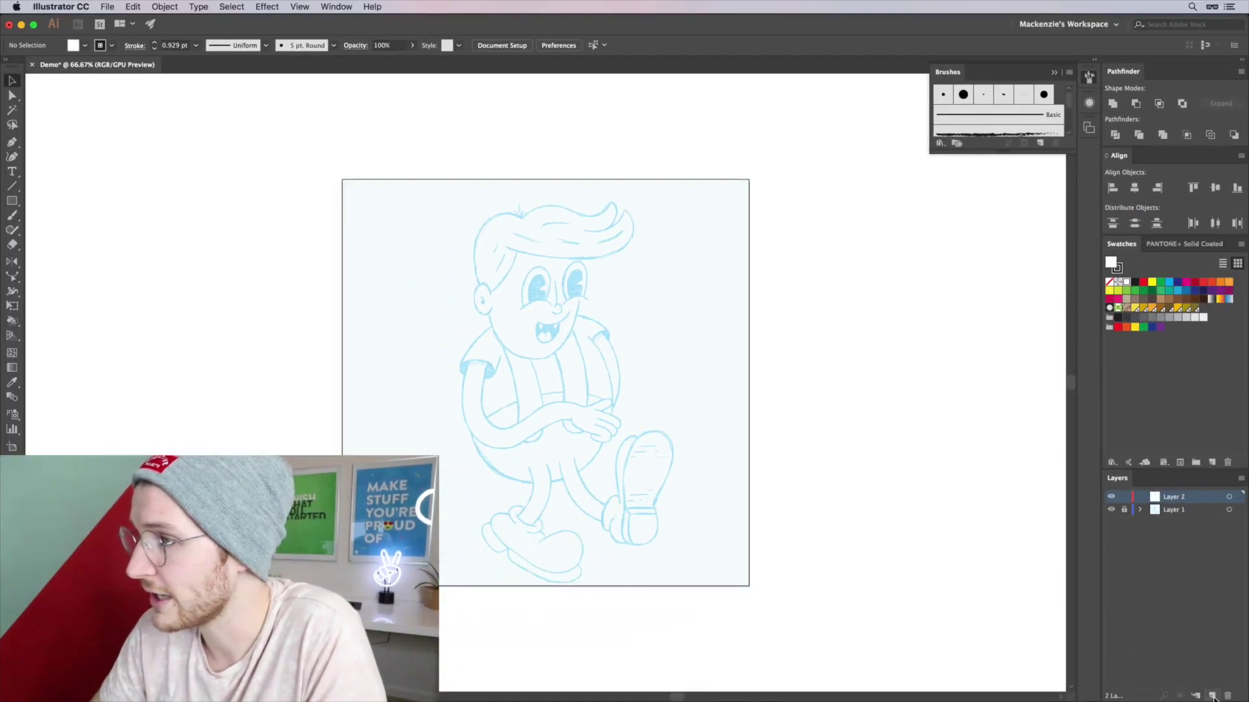
pyautogui.press('super+equal')
pyautogui.press('super+equal')
pyautogui.press('super+equal')
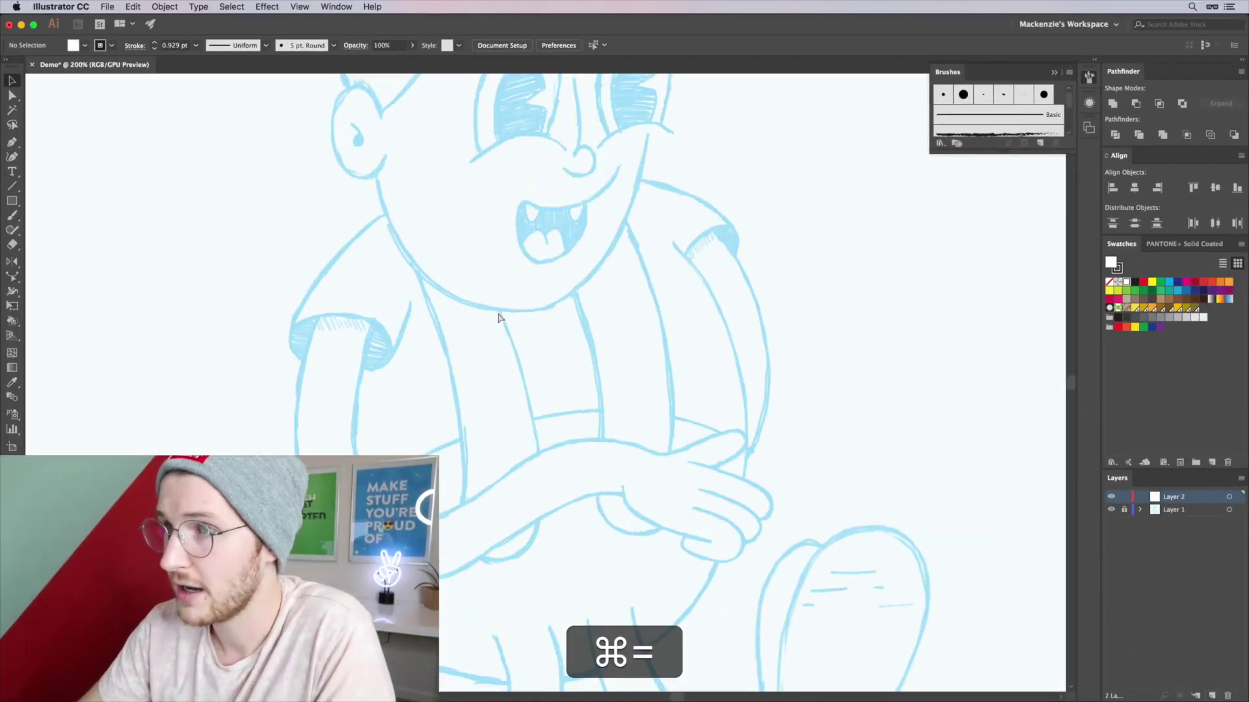
pyautogui.scroll(5, 499, 318)
pyautogui.hscroll(4, 499, 318)
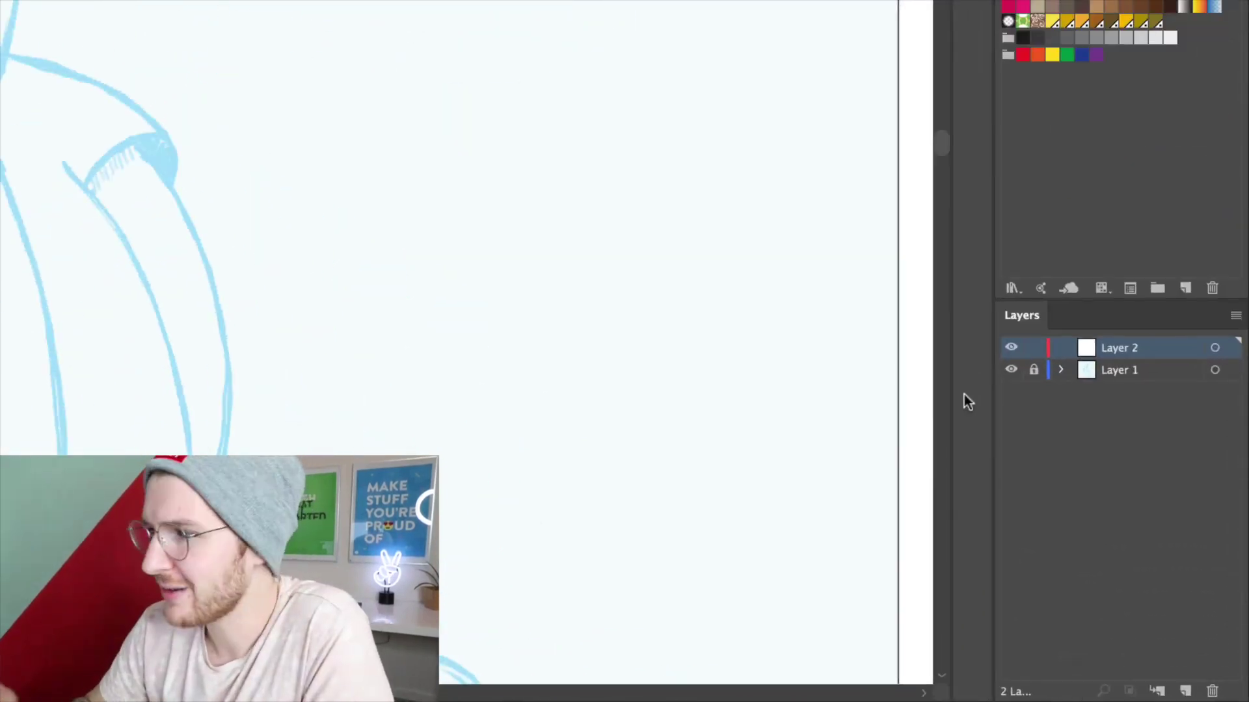
# - Toggle the sketch layer's visibility and Layer 2's lock off and on again
pyautogui.click(1011, 372)
pyautogui.click(1010, 372)
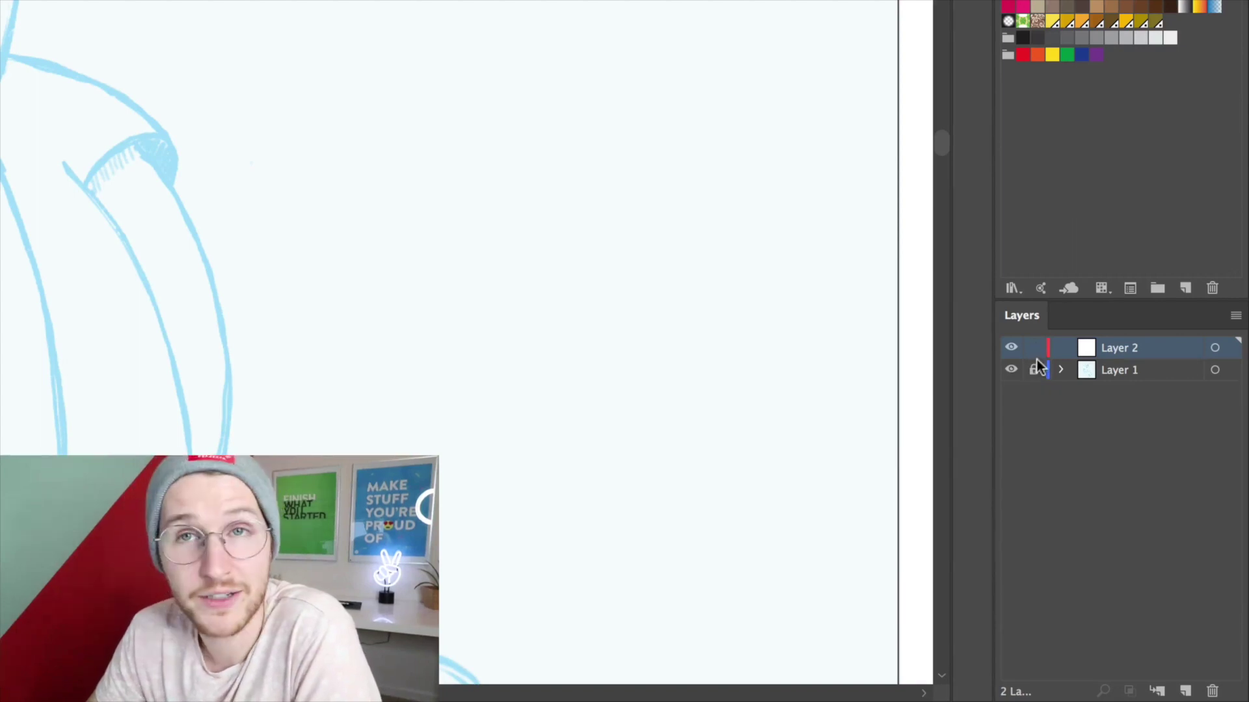
pyautogui.click(1034, 349)
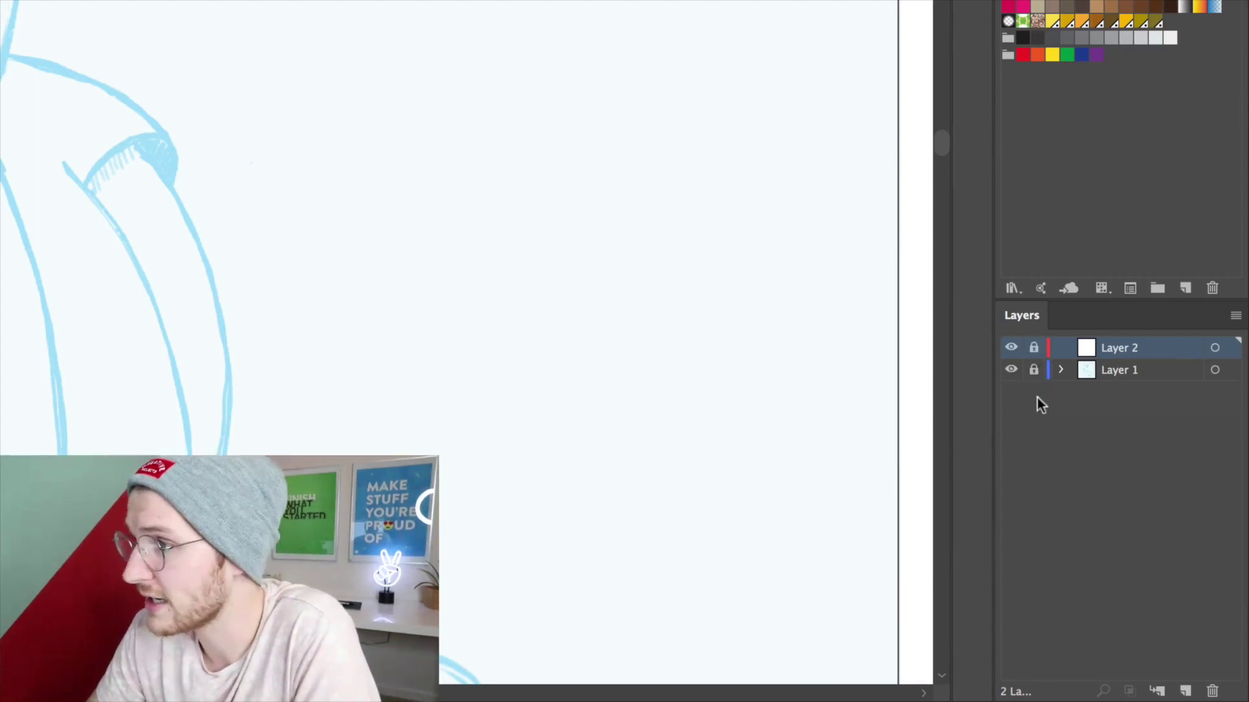
pyautogui.click(1034, 349)
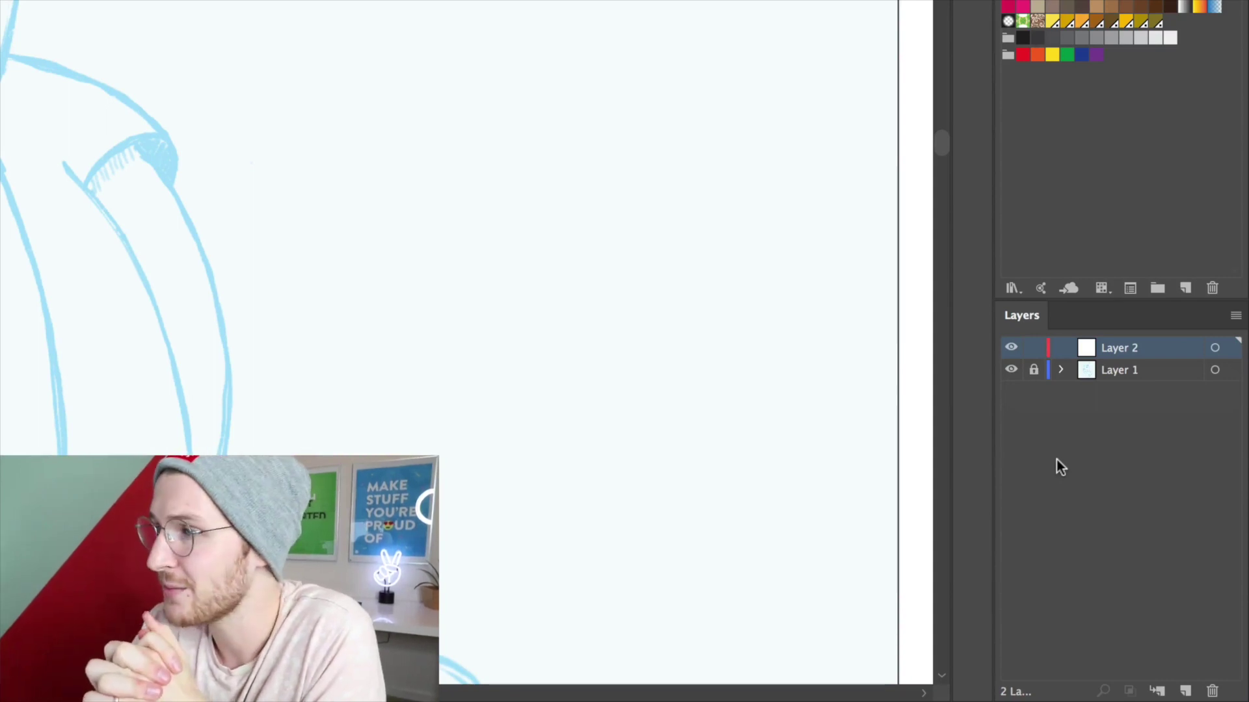
# - Rename Layer 2 to 'Outline' and fit the whole artboard in view
pyautogui.doubleClick(1112, 350)
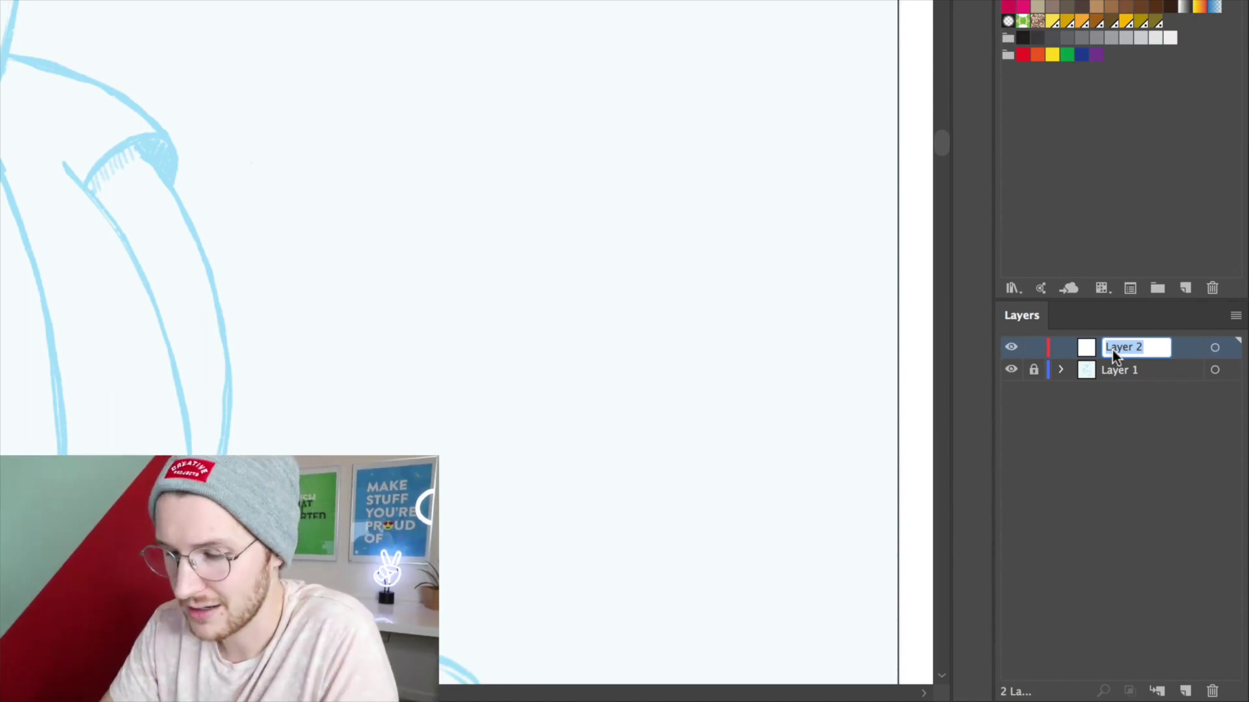
pyautogui.hotkey('shift', 'BackSpace')
pyautogui.write('Outl')
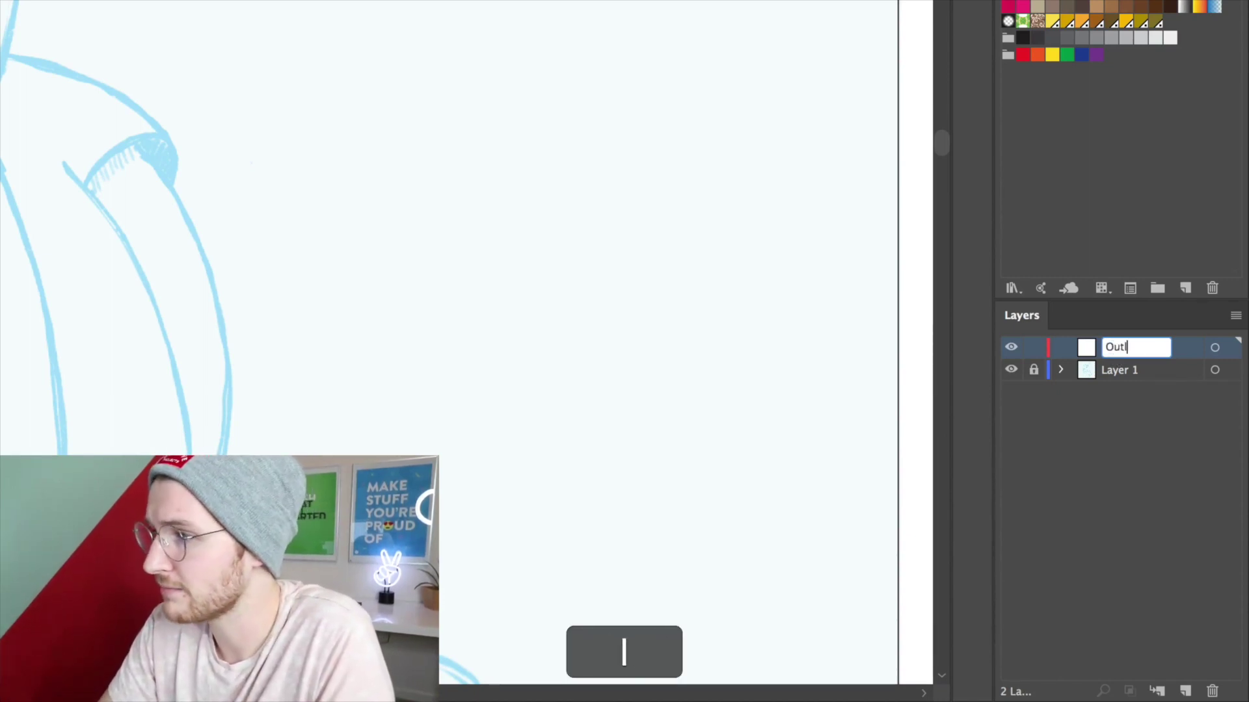
pyautogui.write('ine')
pyautogui.press('Return')
pyautogui.press('super+z')
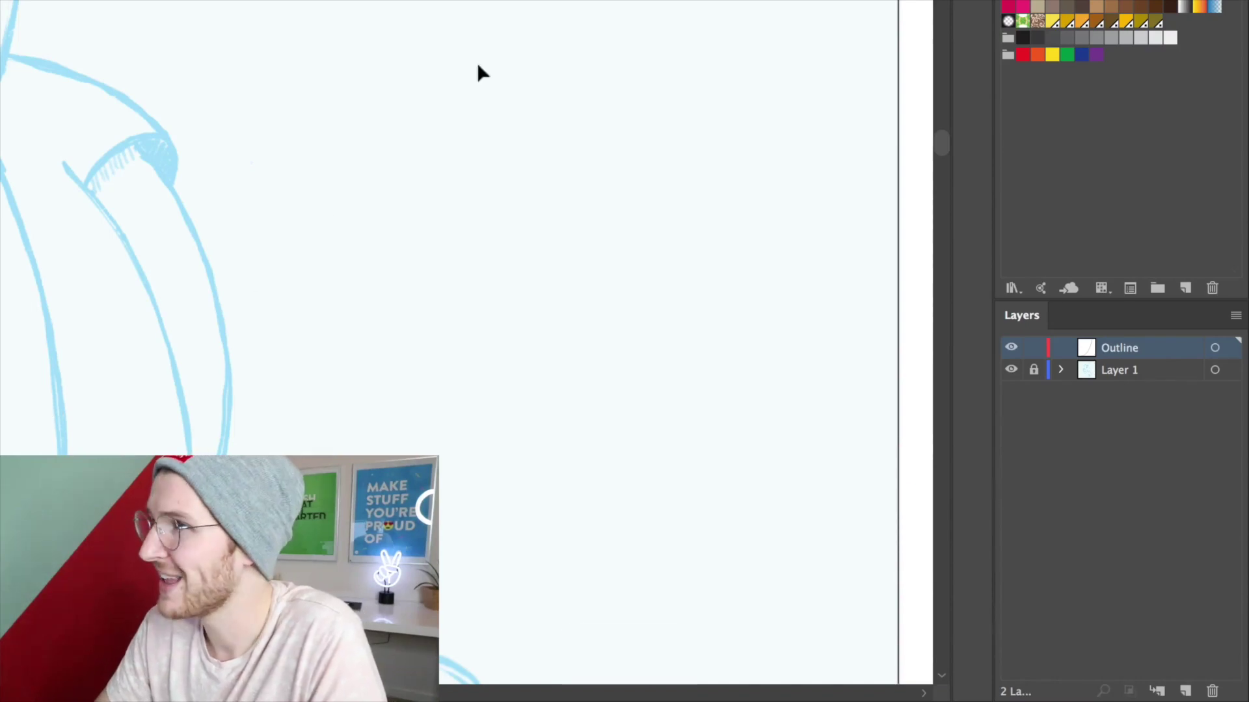
pyautogui.scroll(-5, 477, 72)
pyautogui.press('space')
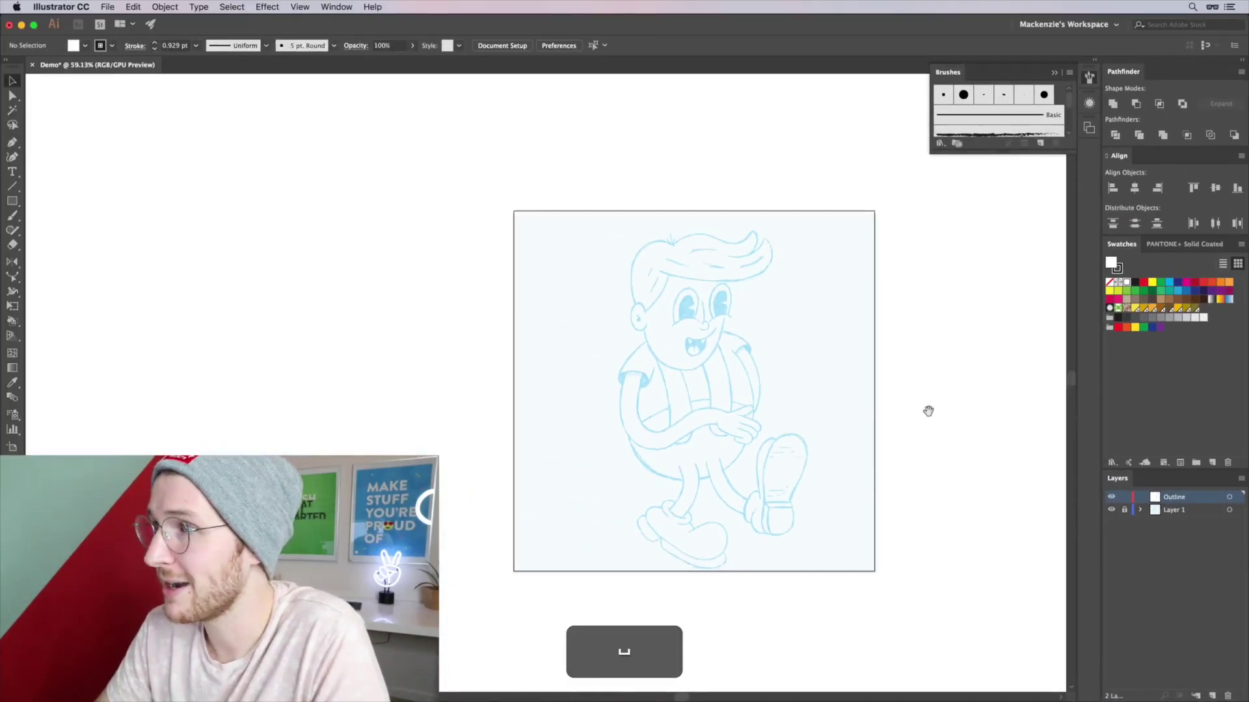
pyautogui.moveTo(900, 418); pyautogui.dragTo(105, 422)
pyautogui.press('super+0')
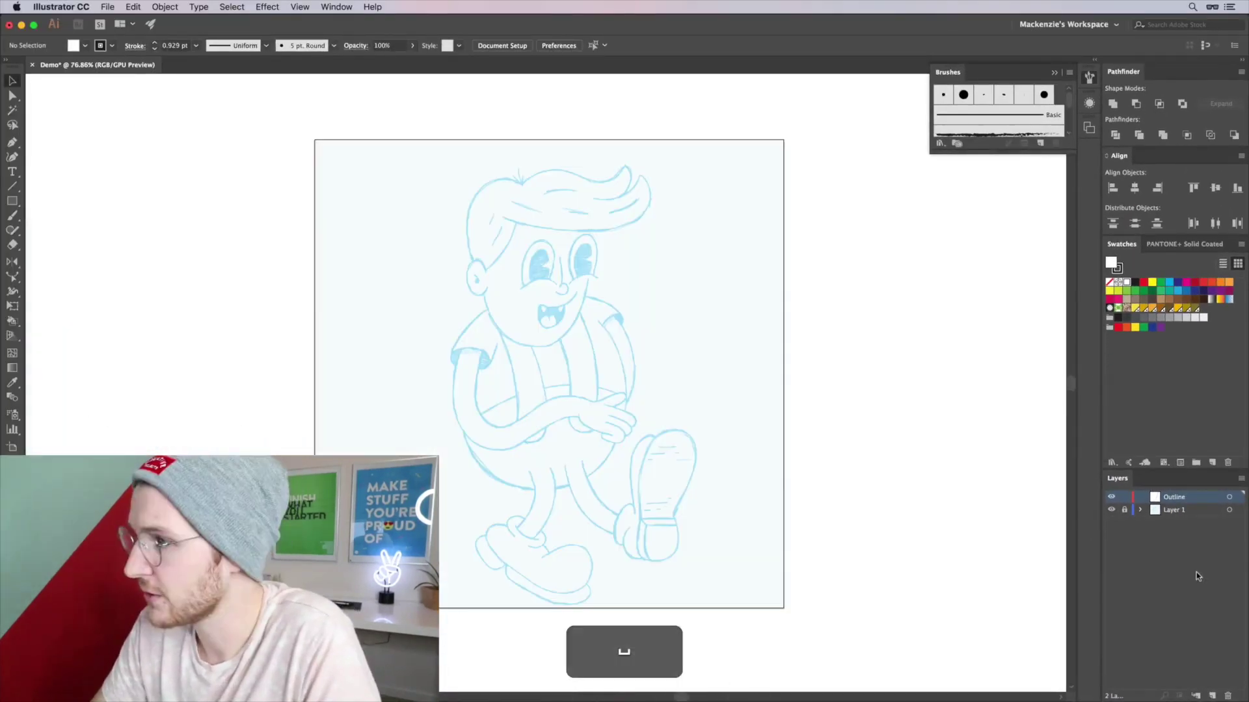
# - Hide the sketch layer and draw several squares of varying sizes with the Rectangle tool
pyautogui.click(1111, 510)
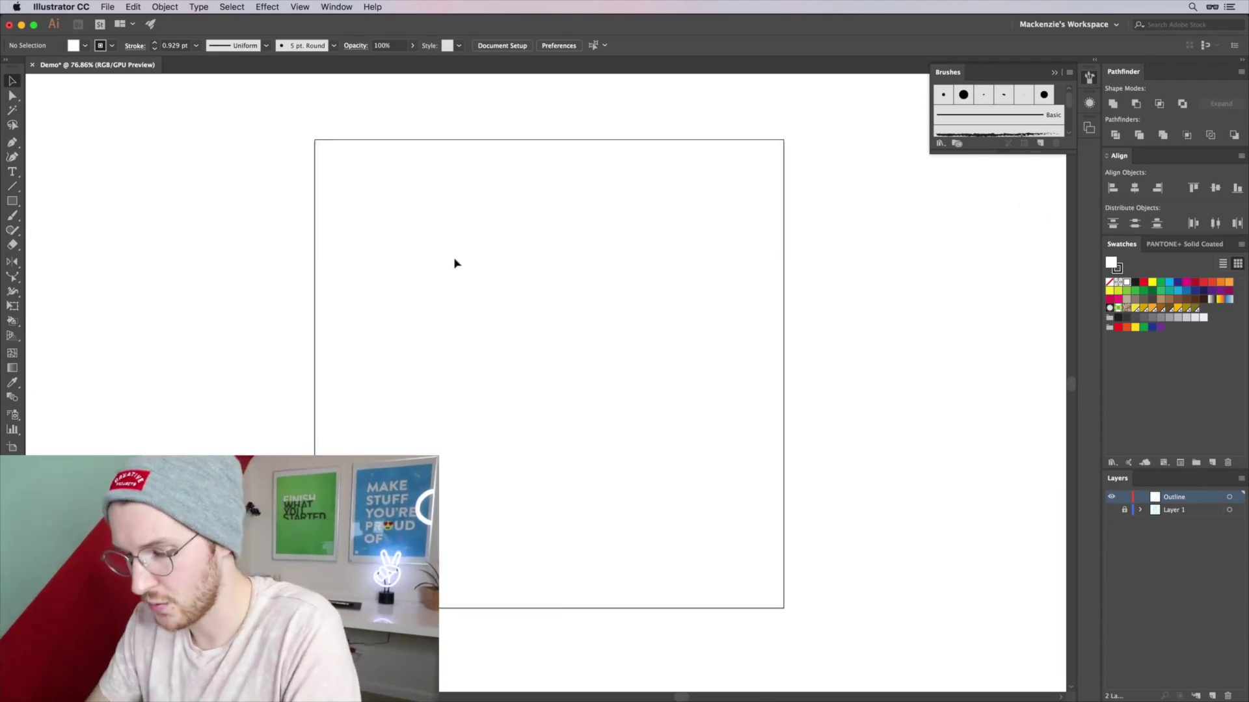
pyautogui.press('m')
pyautogui.moveTo(406, 242); pyautogui.dragTo(467, 303)
pyautogui.moveTo(520, 226); pyautogui.dragTo(618, 324)
pyautogui.moveTo(673, 291); pyautogui.dragTo(725, 344)
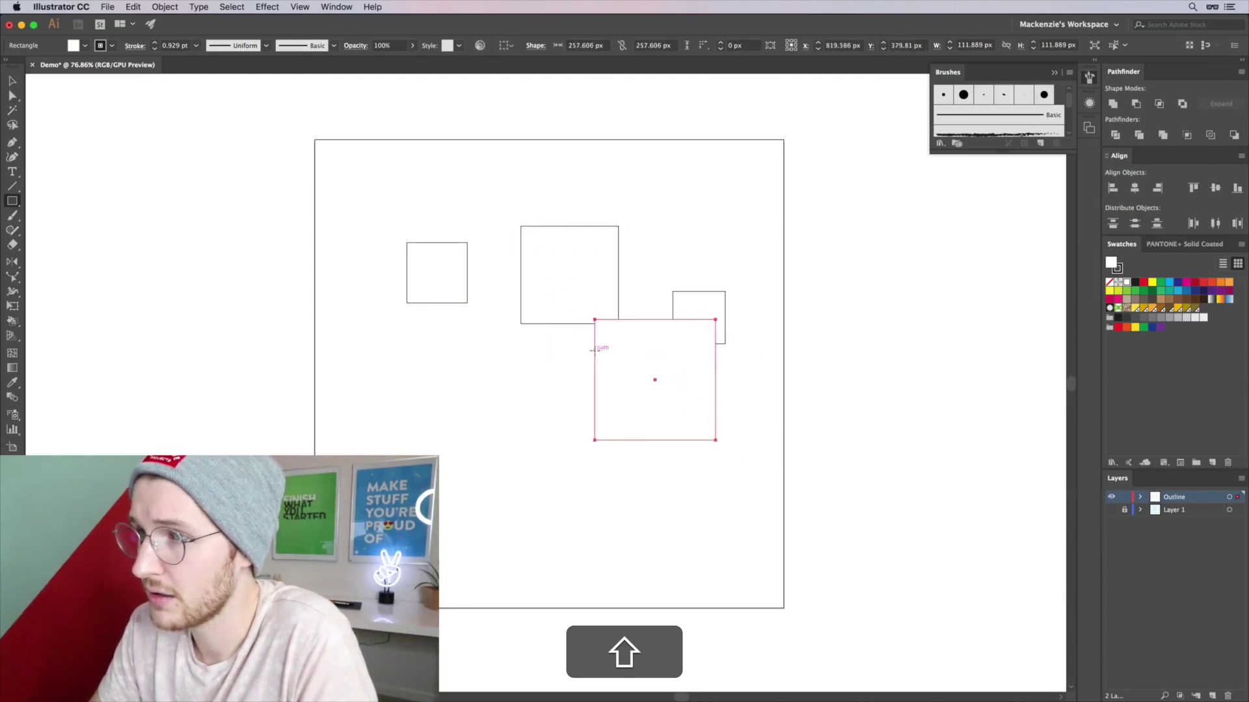
pyautogui.moveTo(562, 456); pyautogui.dragTo(491, 386)
pyautogui.moveTo(417, 468); pyautogui.dragTo(383, 434)
# - Rearrange the squares and marquee-select the three upper ones
pyautogui.hotkey('shift', 'v')
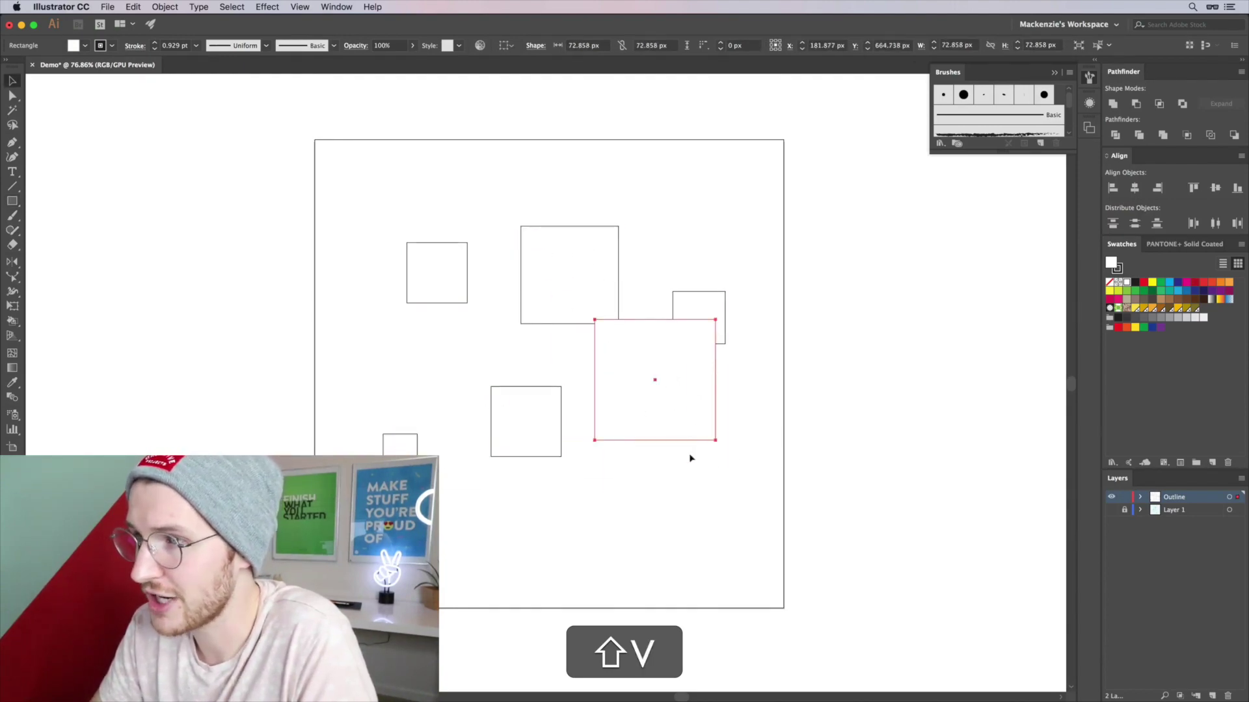
pyautogui.moveTo(688, 442); pyautogui.dragTo(701, 508)
pyautogui.moveTo(572, 273); pyautogui.dragTo(542, 274)
pyautogui.click(372, 183)
pyautogui.moveTo(635, 237); pyautogui.dragTo(793, 328)
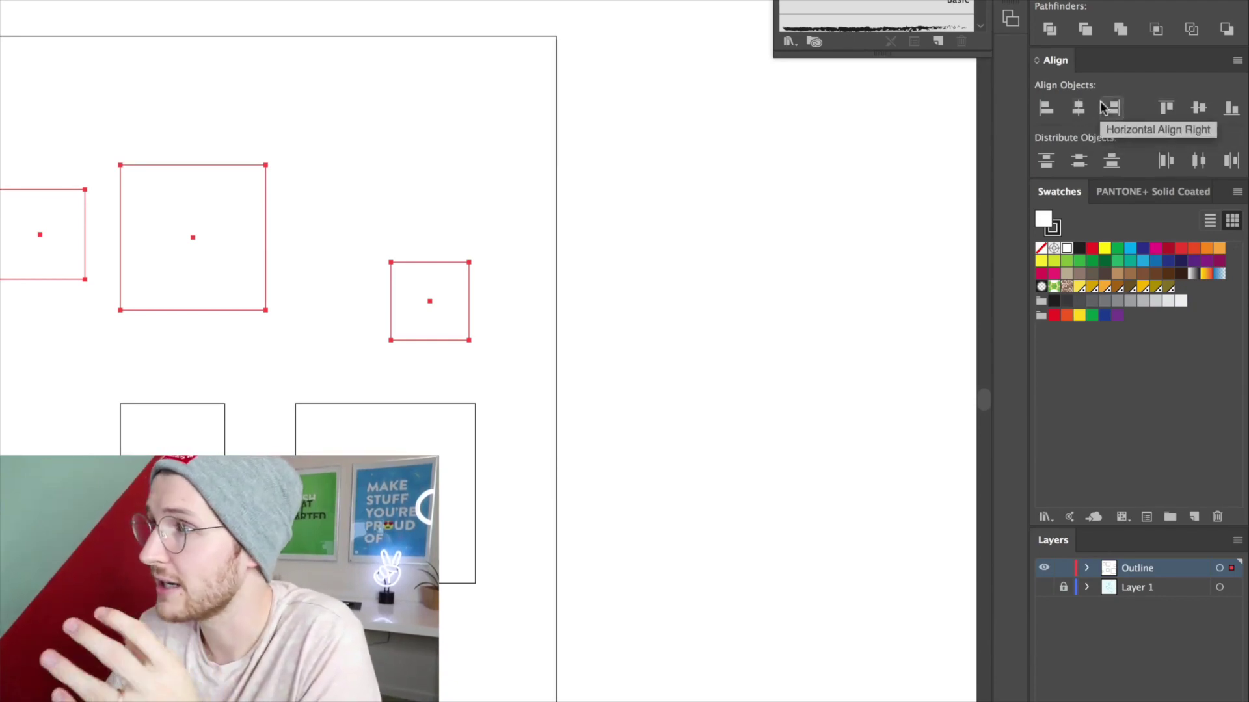
# - Align the three top squares on their vertical centres after trying top and bottom alignment
pyautogui.click(1164, 111)
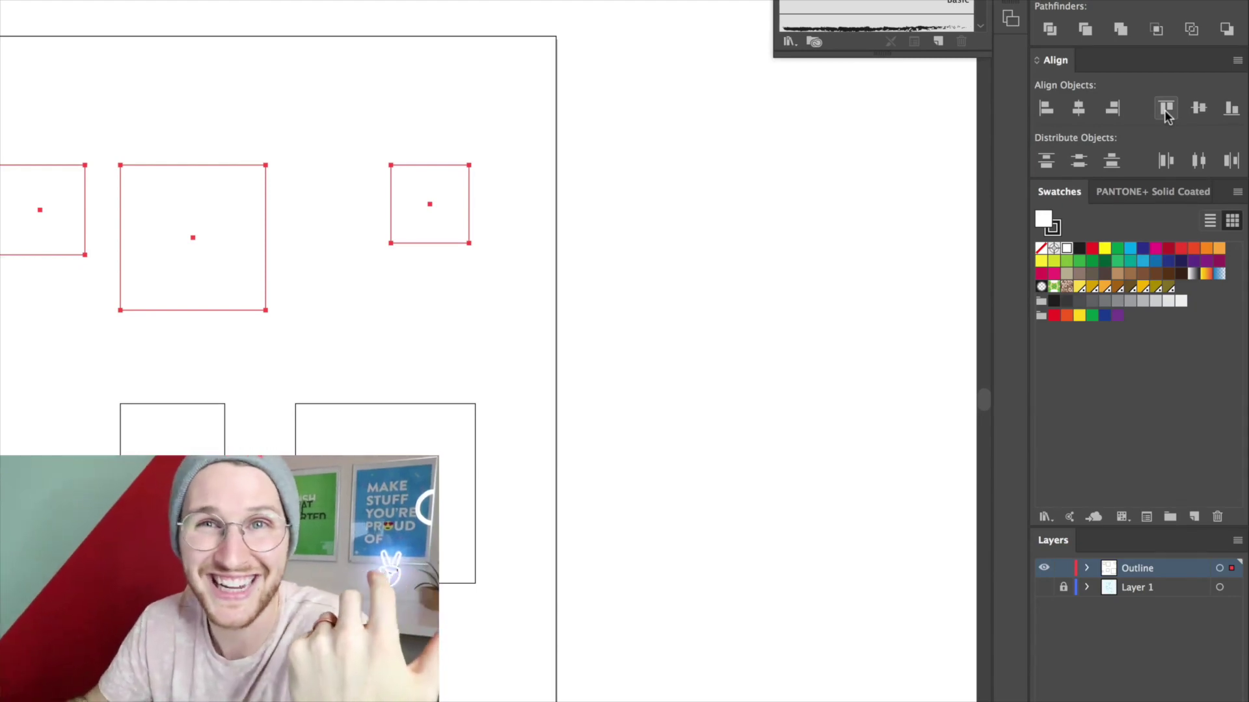
pyautogui.click(1231, 110)
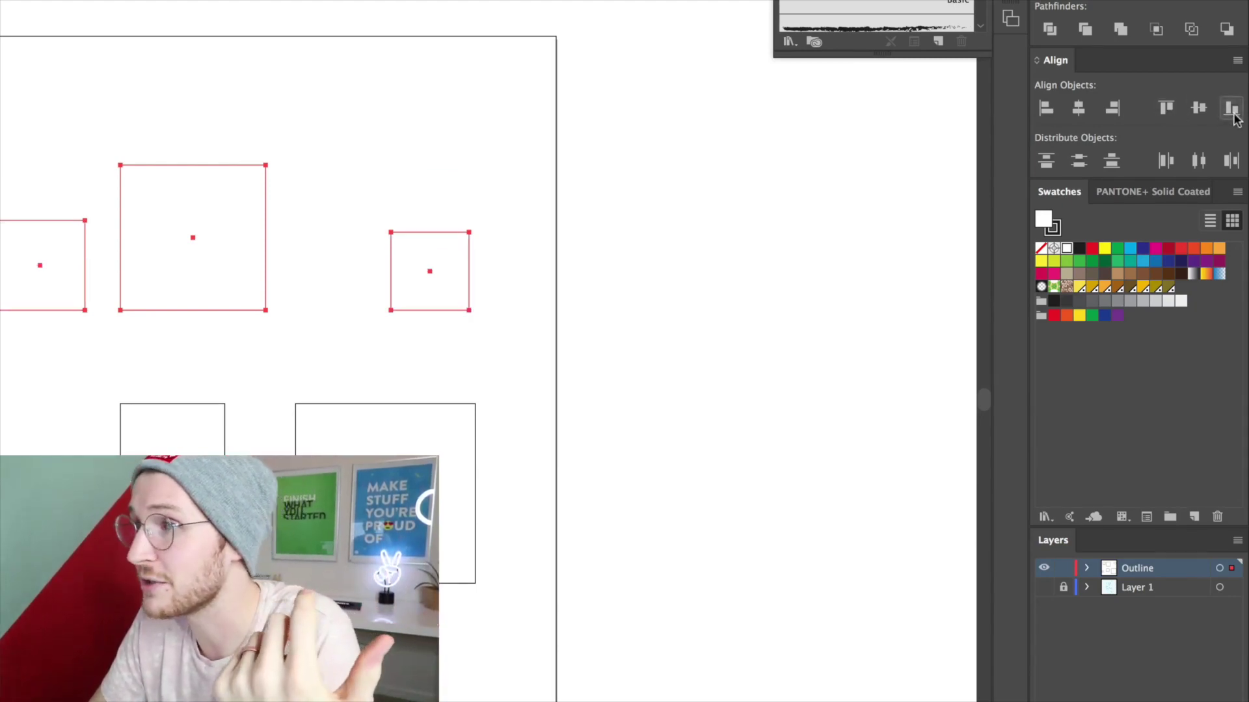
pyautogui.click(1197, 108)
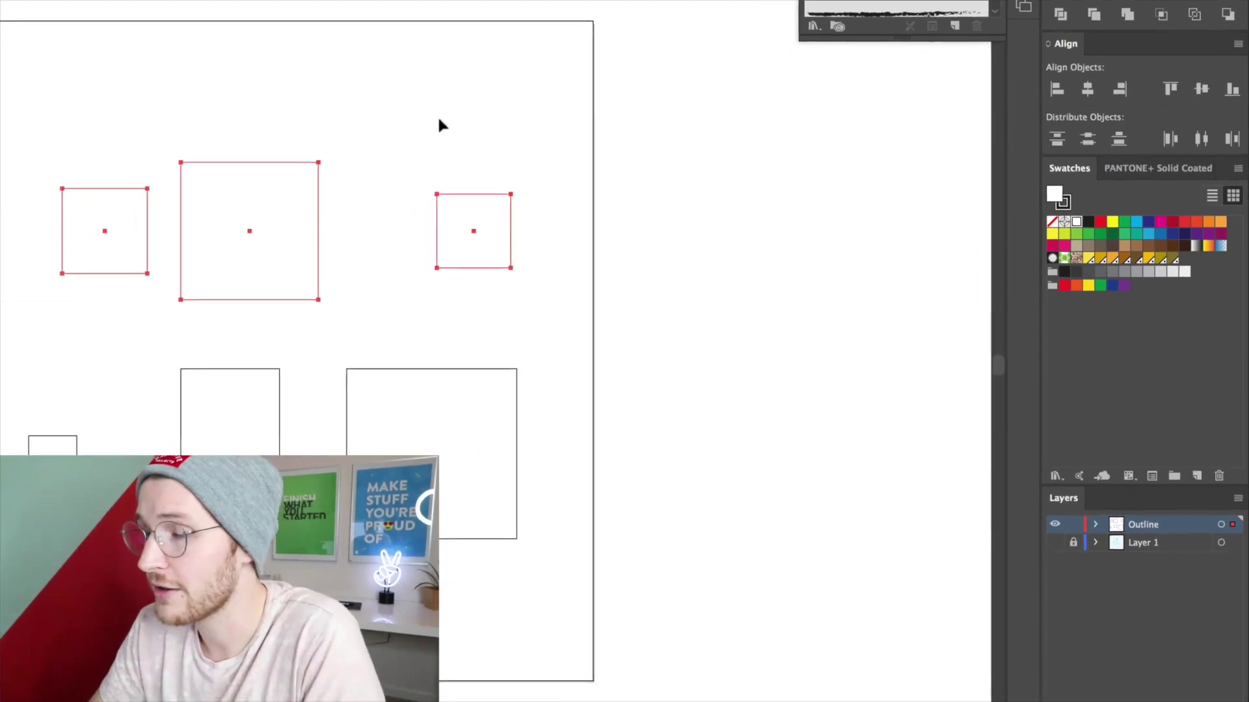
# - Select the two left squares and align them on their right edges
pyautogui.click(1, 135)
pyautogui.moveTo(192, 76); pyautogui.dragTo(238, 475)
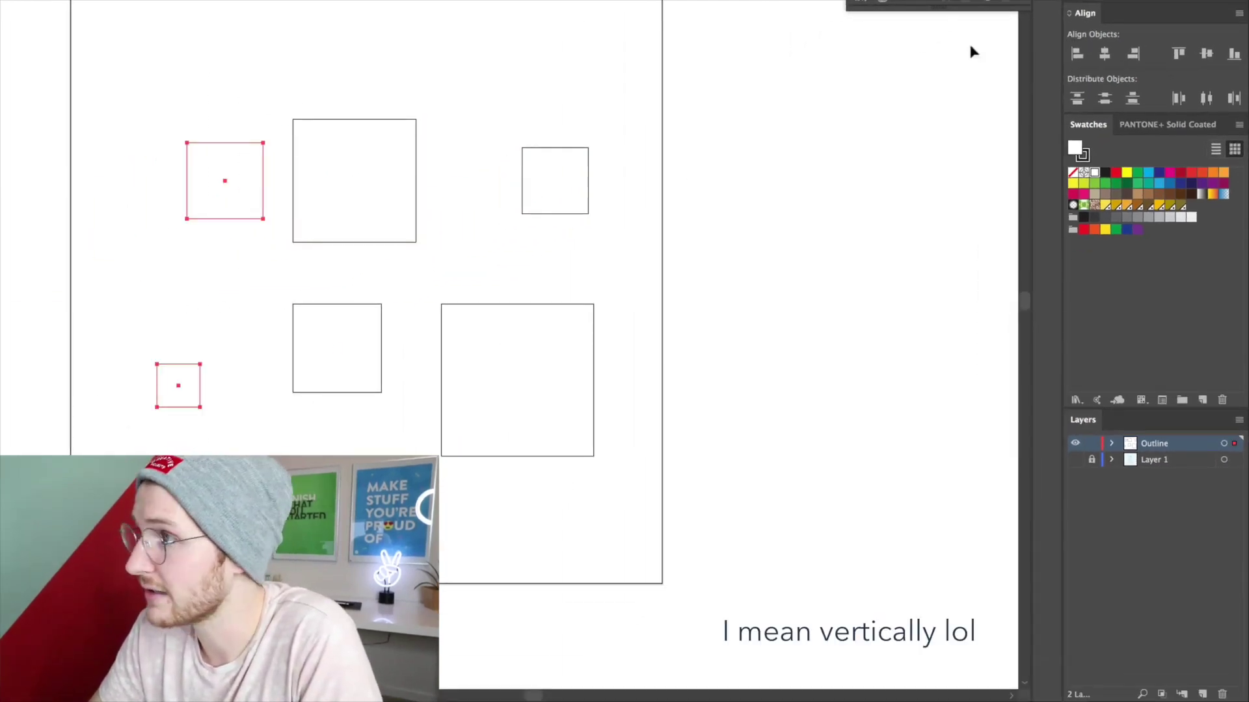
pyautogui.click(1077, 54)
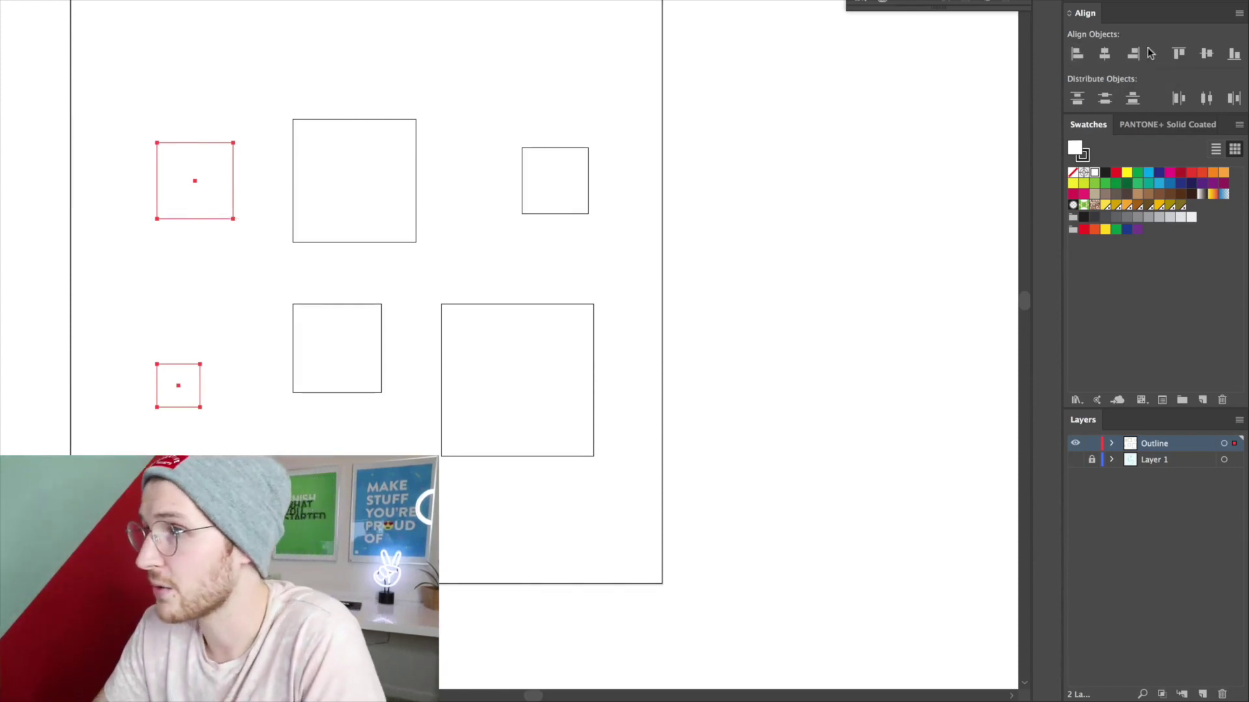
pyautogui.click(1130, 54)
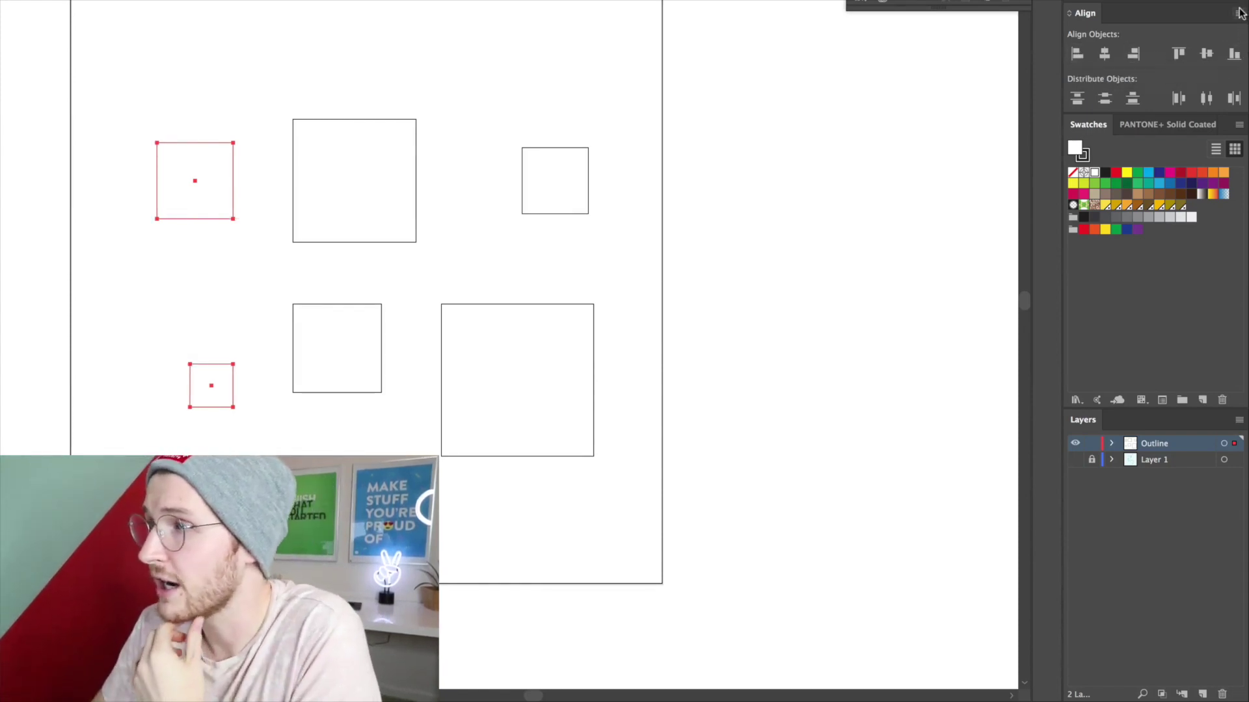
# - Show the Align panel options and set Align To to Align to Artboard
pyautogui.click(1239, 13)
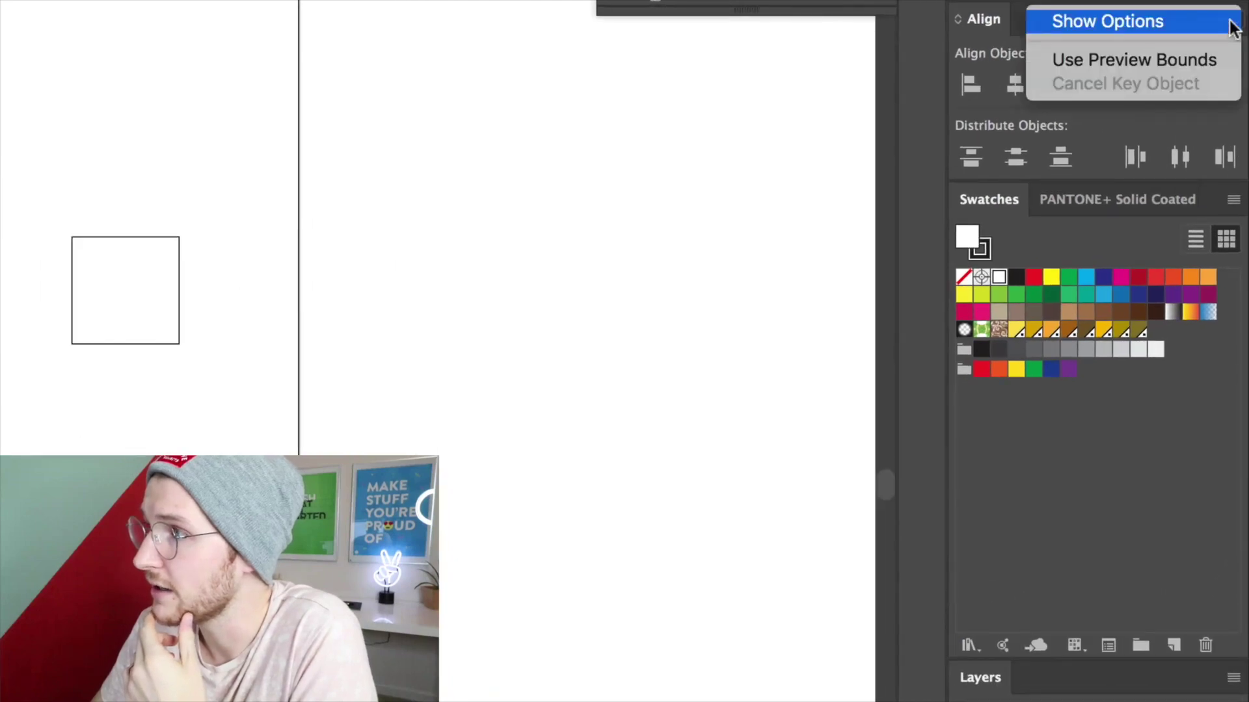
pyautogui.click(1120, 20)
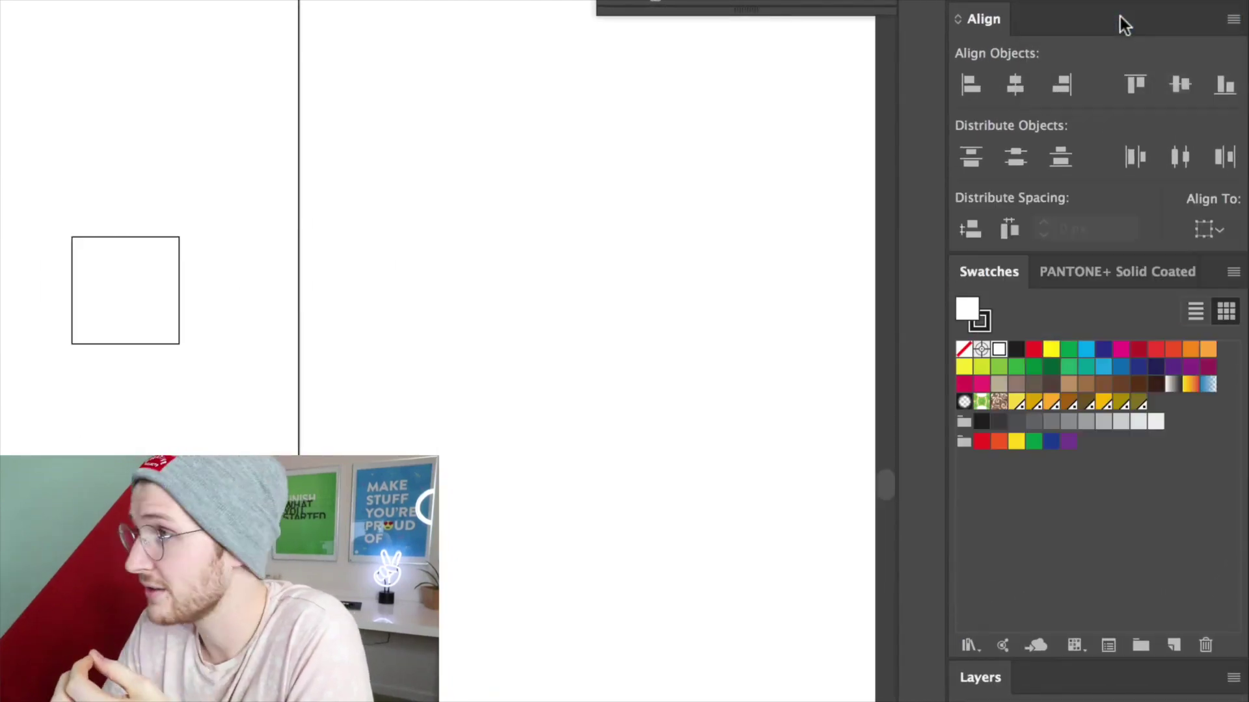
pyautogui.click(1214, 233)
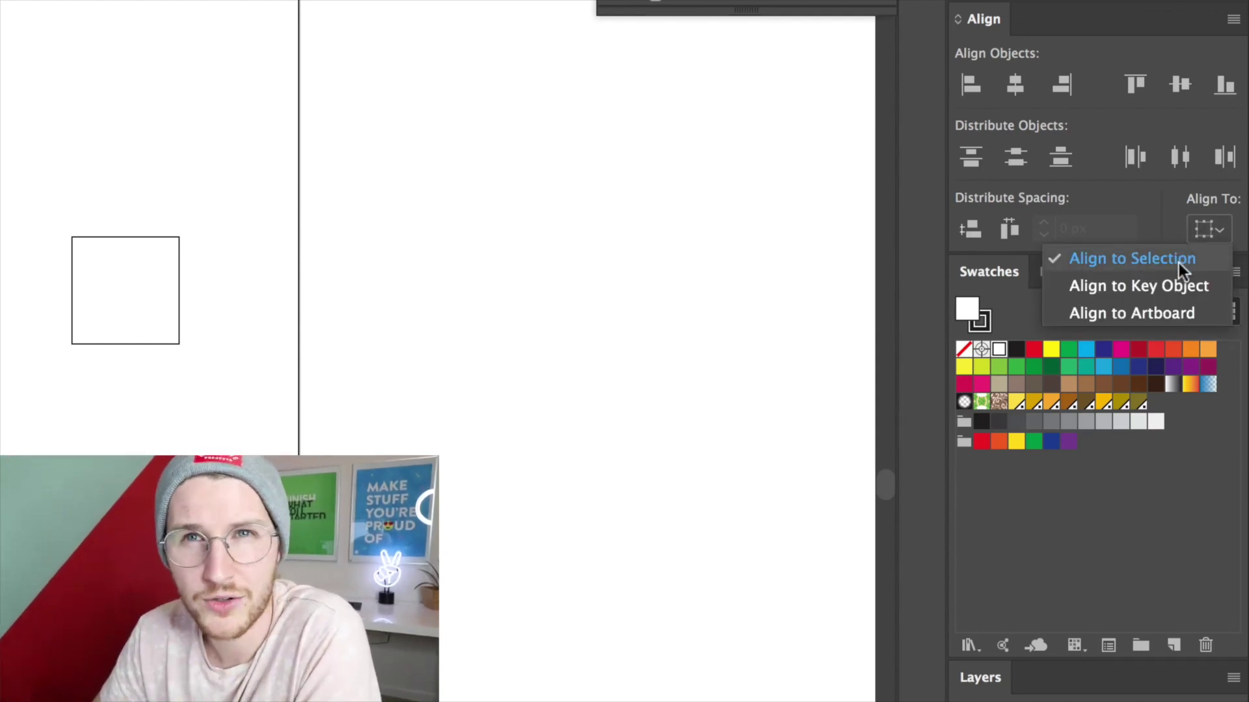
pyautogui.click(1170, 314)
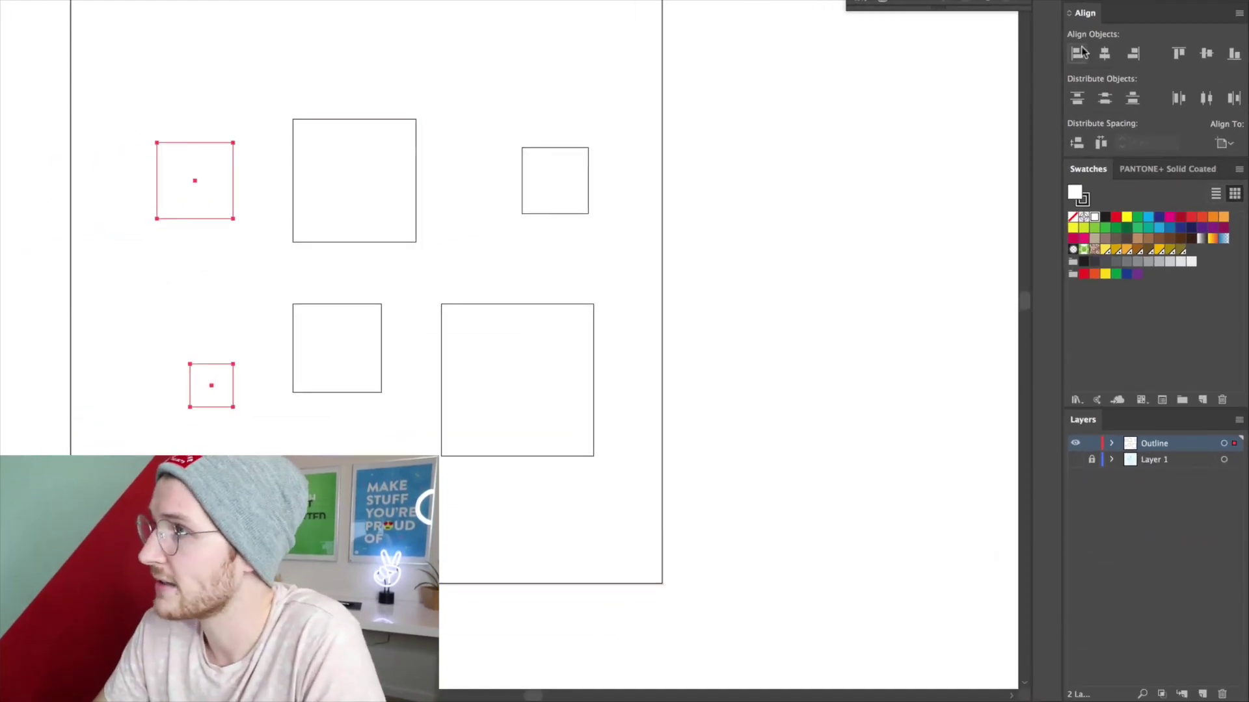
# - Centre the two left squares horizontally on the artboard, then undo and select the top row
pyautogui.click(1077, 53)
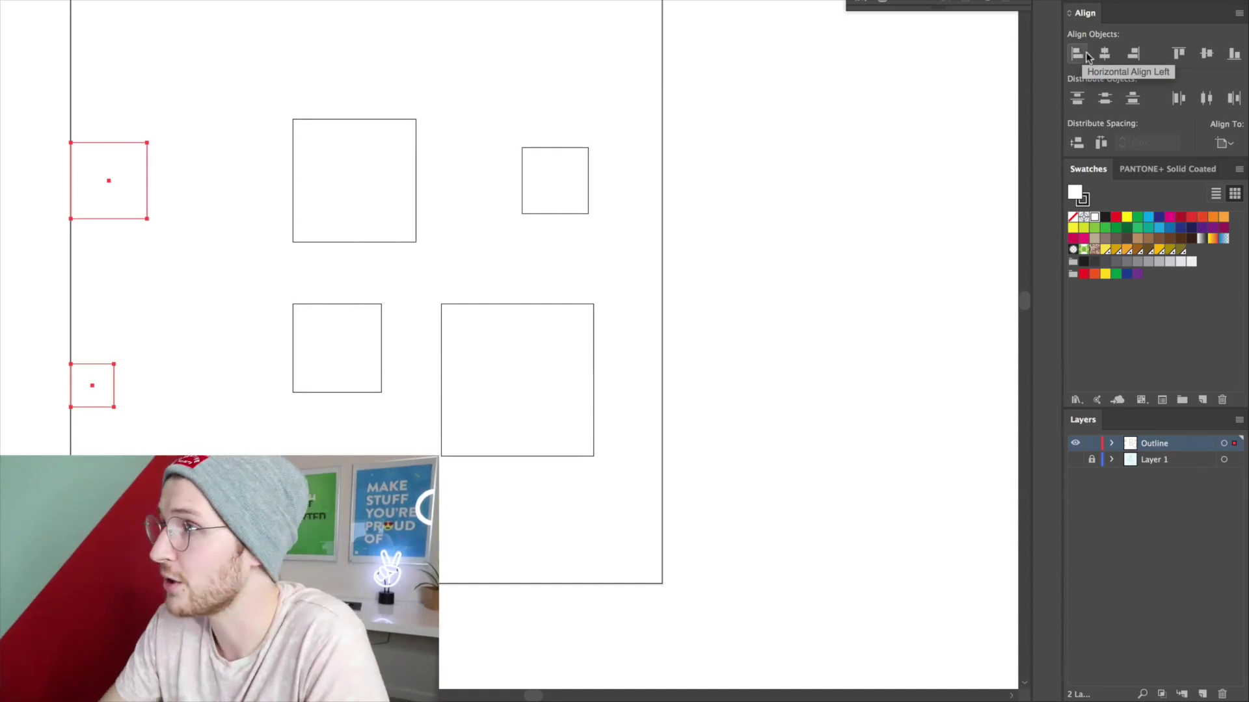
pyautogui.click(1111, 55)
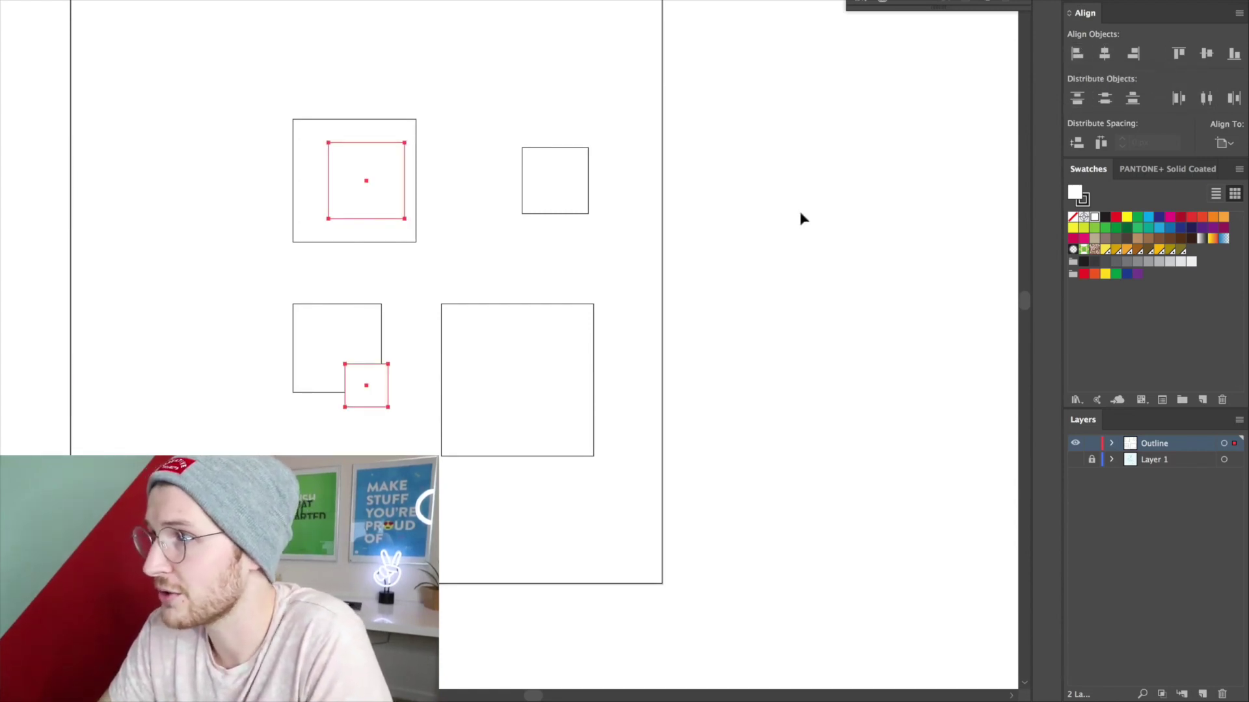
pyautogui.press('super+z')
pyautogui.press('super+z')
pyautogui.moveTo(106, 70); pyautogui.dragTo(663, 207)
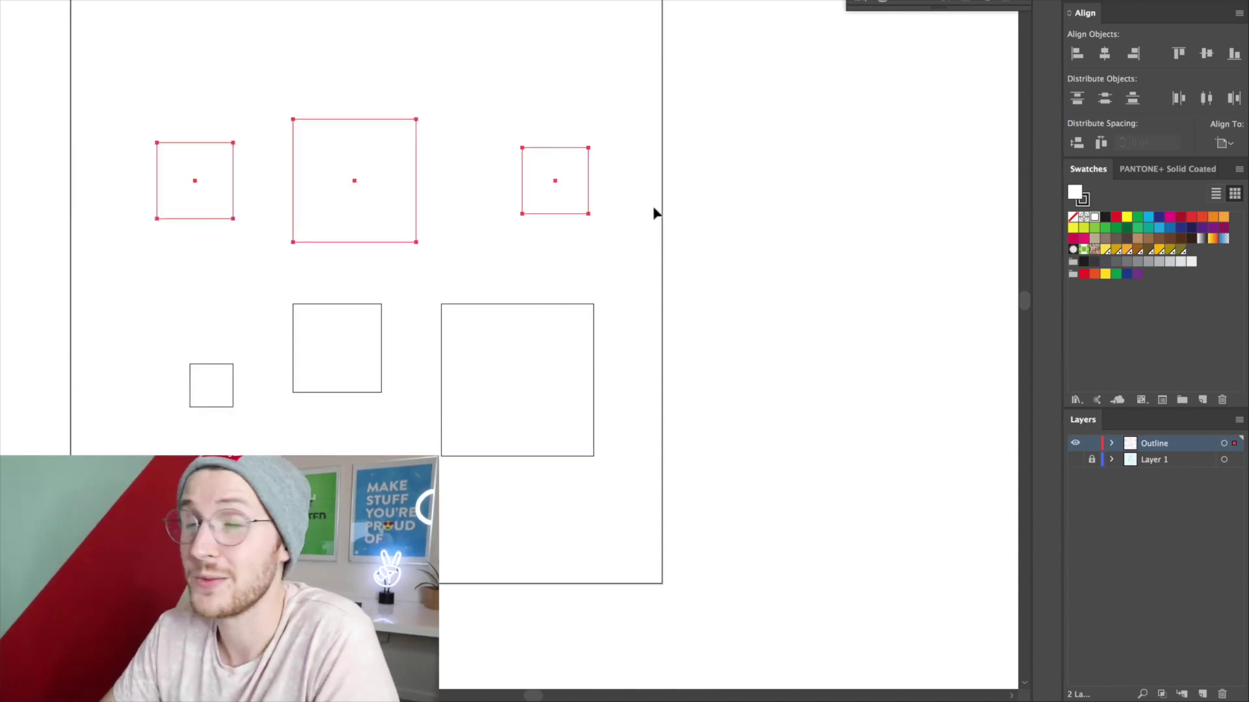
# - Nudge the middle top square left, select the row, and undo an artboard-wide distribution
pyautogui.click(525, 280)
pyautogui.moveTo(410, 228); pyautogui.dragTo(371, 227)
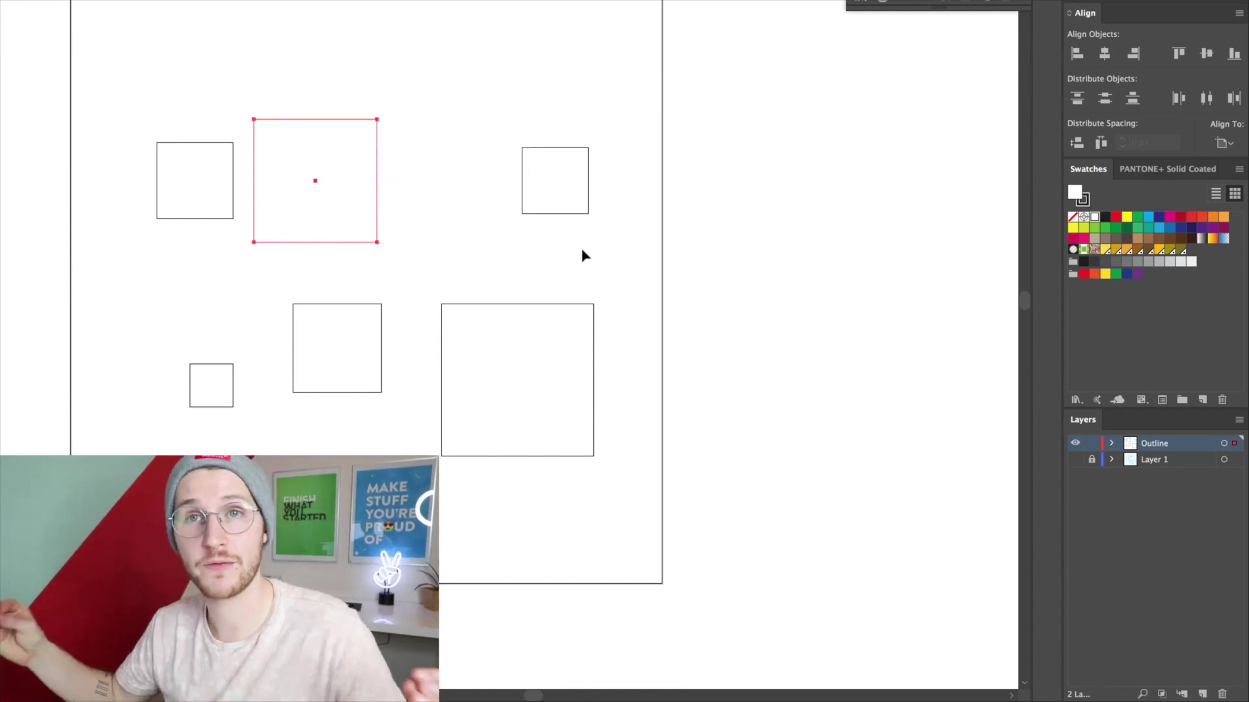
pyautogui.moveTo(582, 253); pyautogui.dragTo(170, 116)
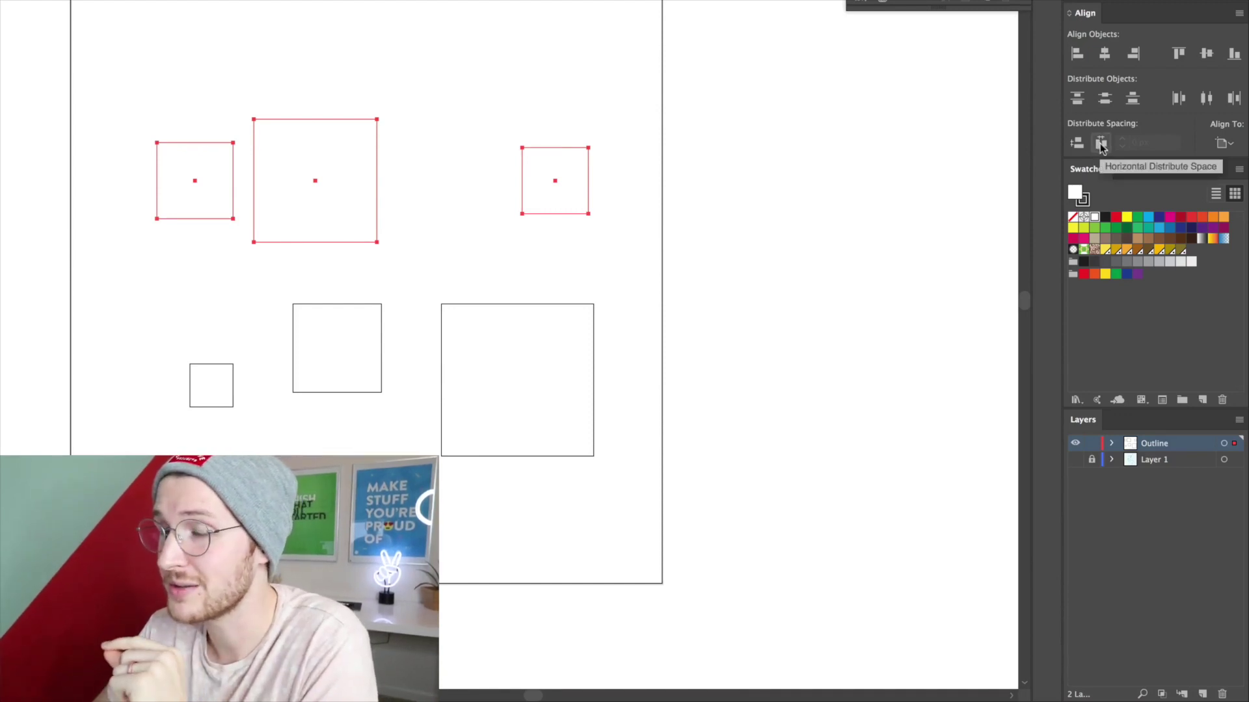
pyautogui.click(1101, 145)
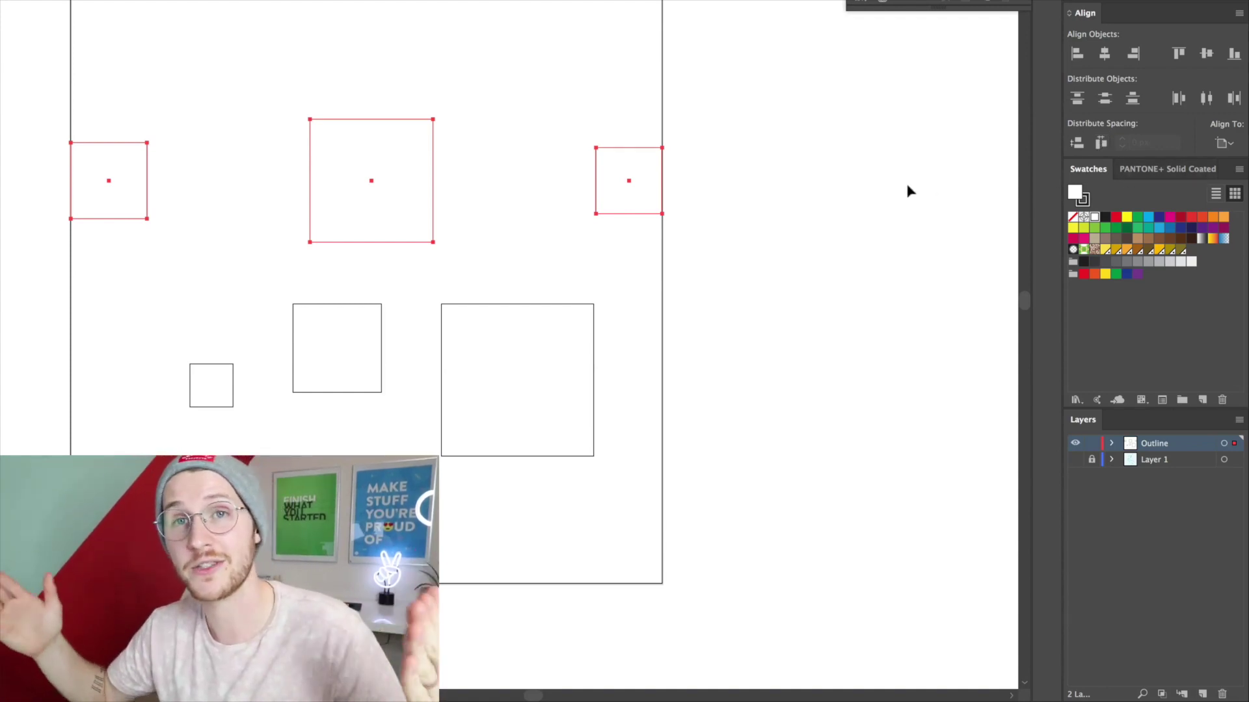
pyautogui.press('super+z')
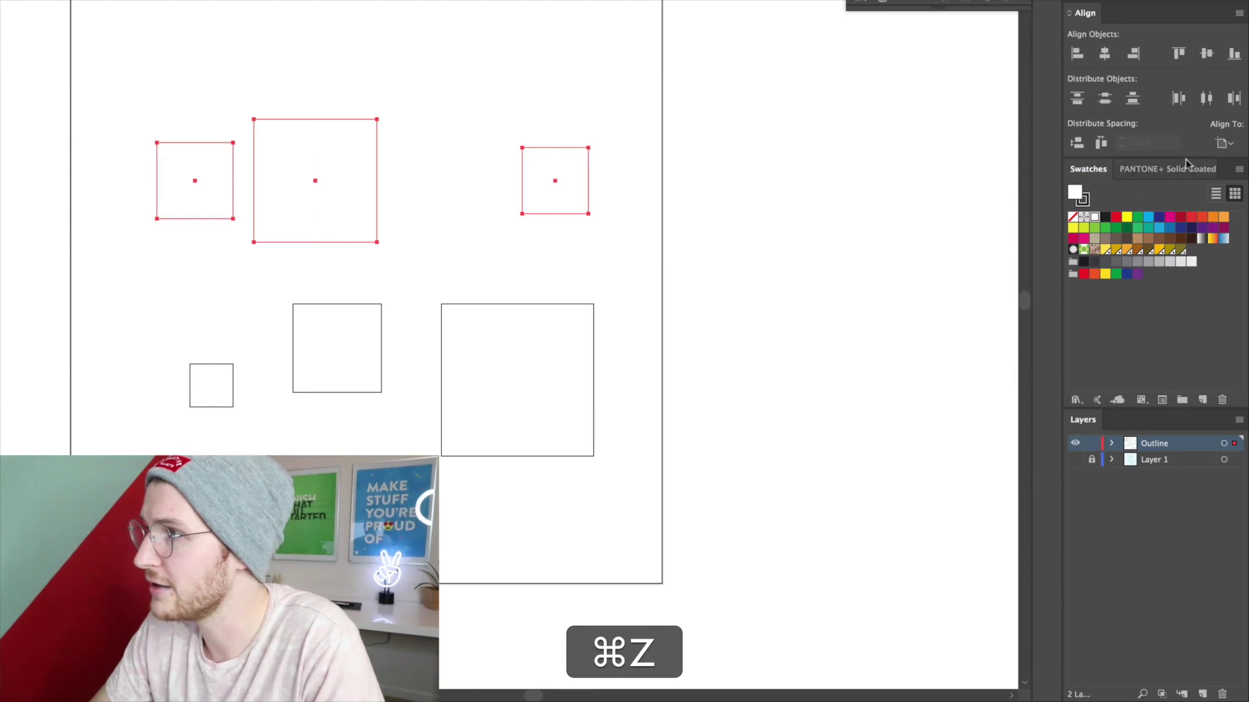
# - Switch Align To back to Align to Selection and apply Horizontal Distribute Space to the row
pyautogui.click(1224, 143)
pyautogui.click(1191, 161)
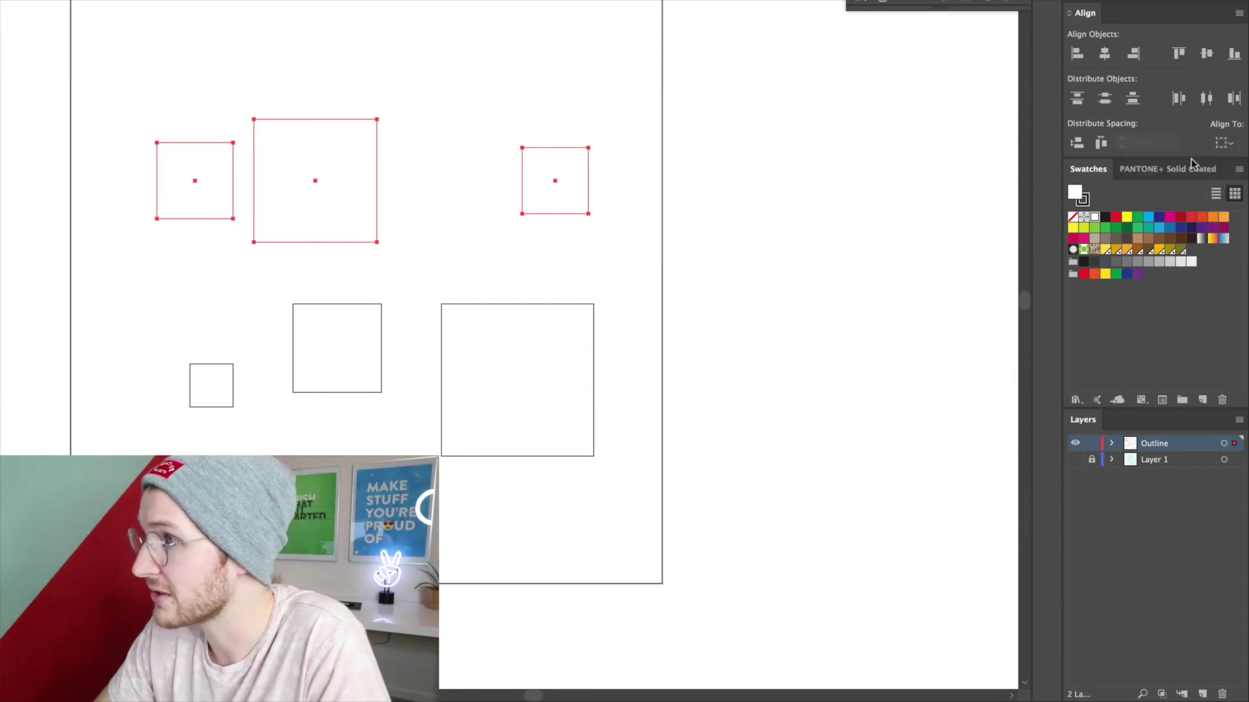
pyautogui.click(1100, 145)
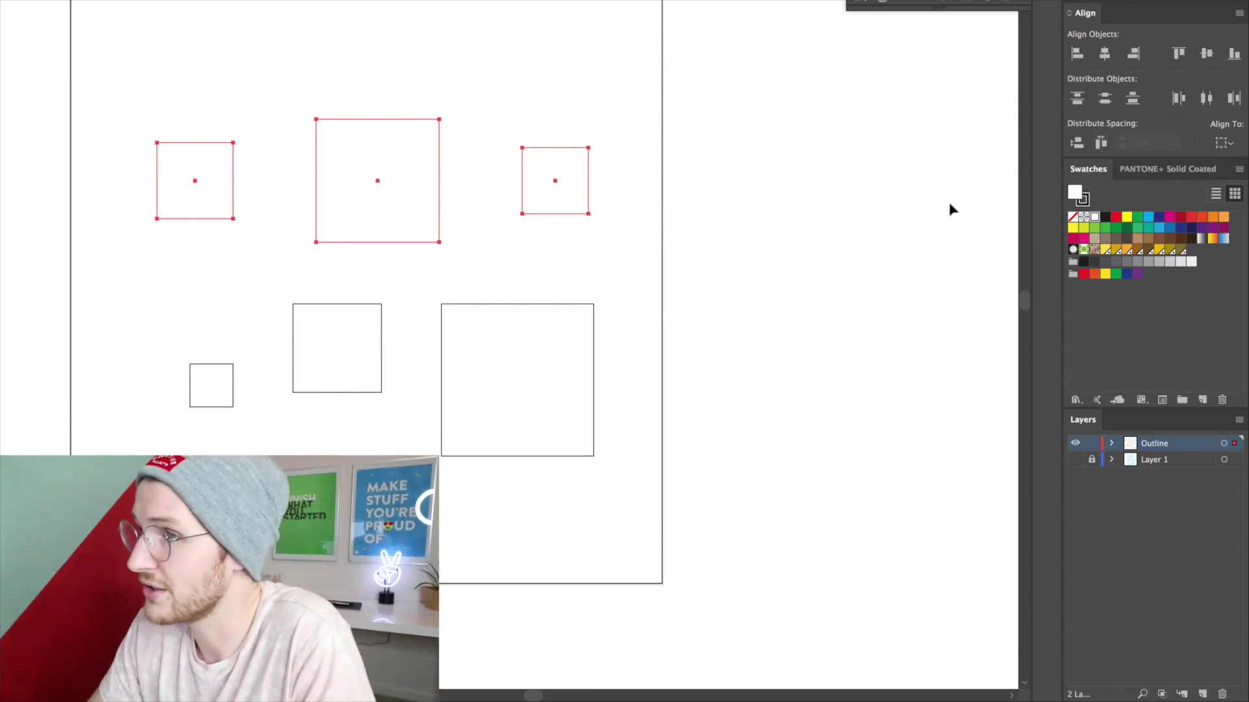
pyautogui.moveTo(575, 325); pyautogui.dragTo(558, 497)
# - Duplicate the large square downward into a column and apply Vertical Distribute Space
pyautogui.moveTo(526, 383); pyautogui.dragTo(532, 585)
pyautogui.scroll(-10, 532, 690)
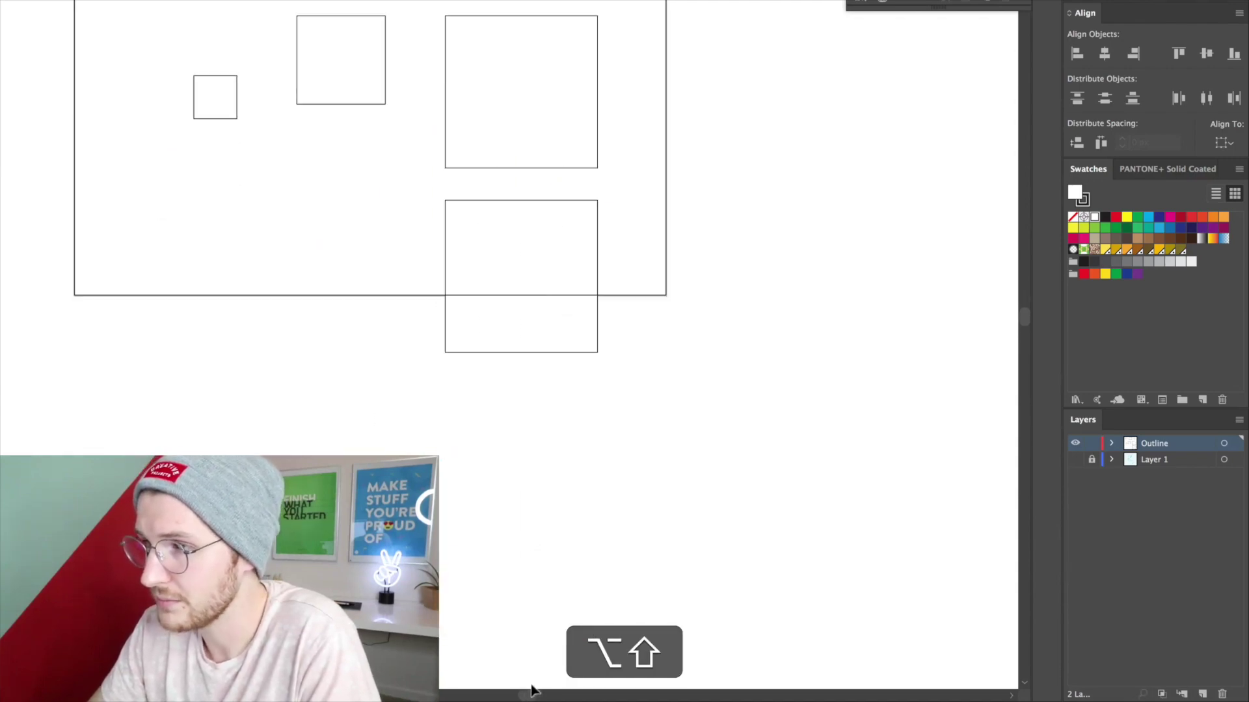
pyautogui.click(538, 290)
pyautogui.moveTo(560, 267); pyautogui.dragTo(560, 435)
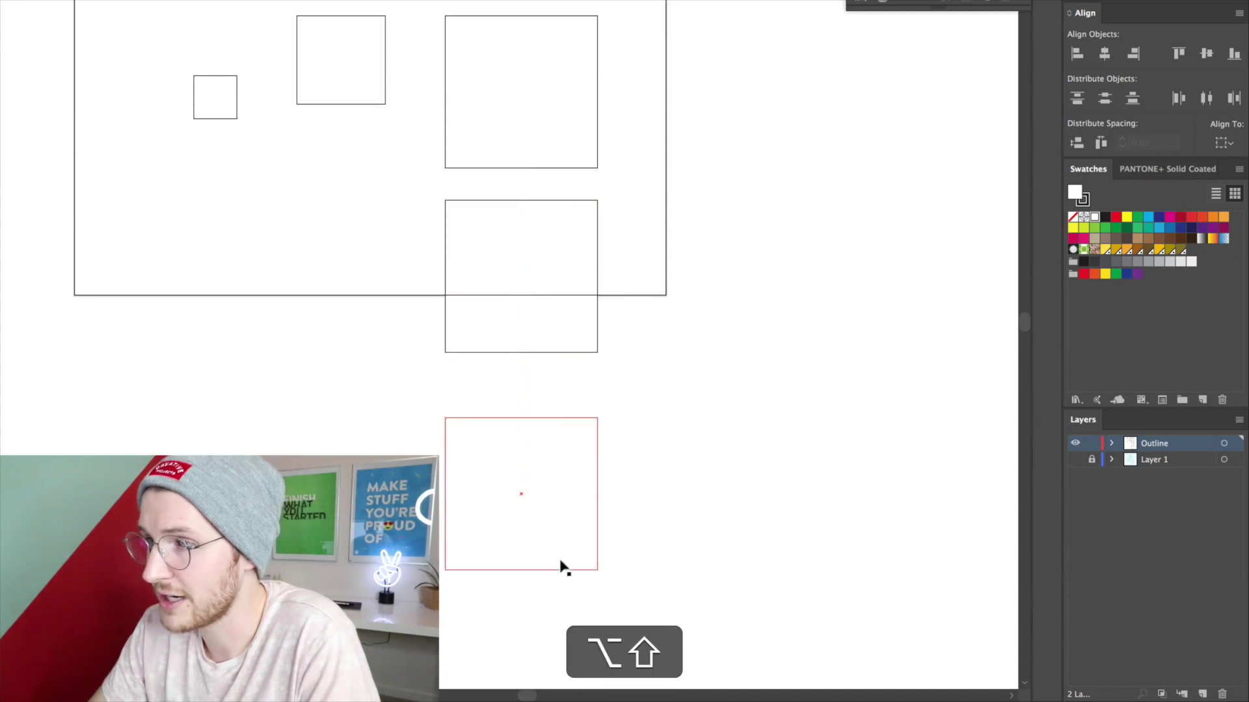
pyautogui.moveTo(549, 488); pyautogui.dragTo(548, 673)
pyautogui.moveTo(662, 644); pyautogui.dragTo(526, 92)
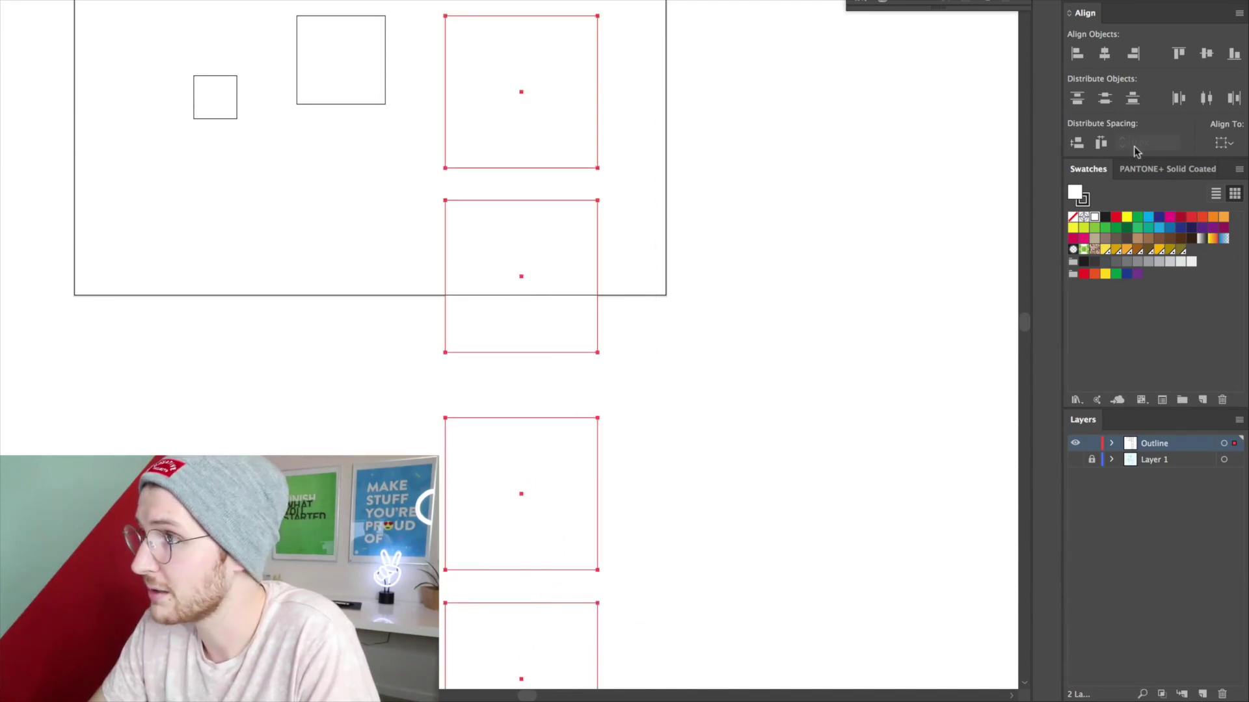
pyautogui.click(1082, 146)
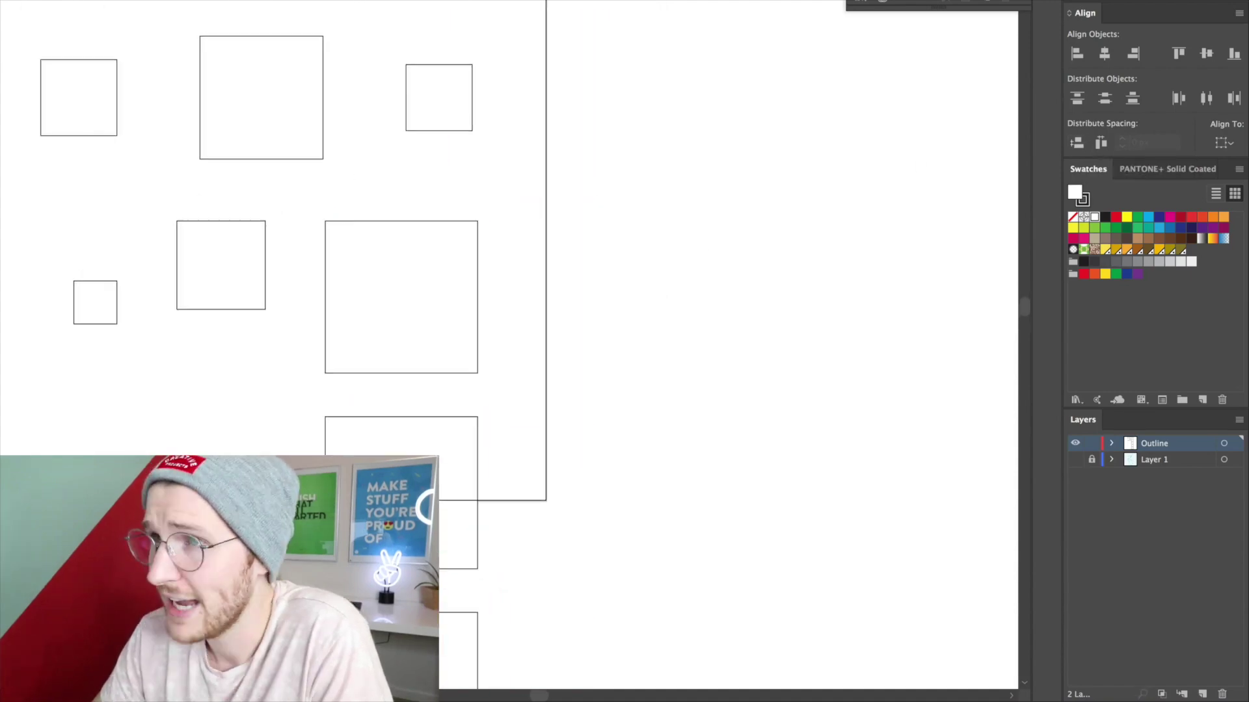
# - Apply top, horizontal-centre, left and right distribution to three selected squares, then deselect
pyautogui.moveTo(293, 6); pyautogui.dragTo(498, 259)
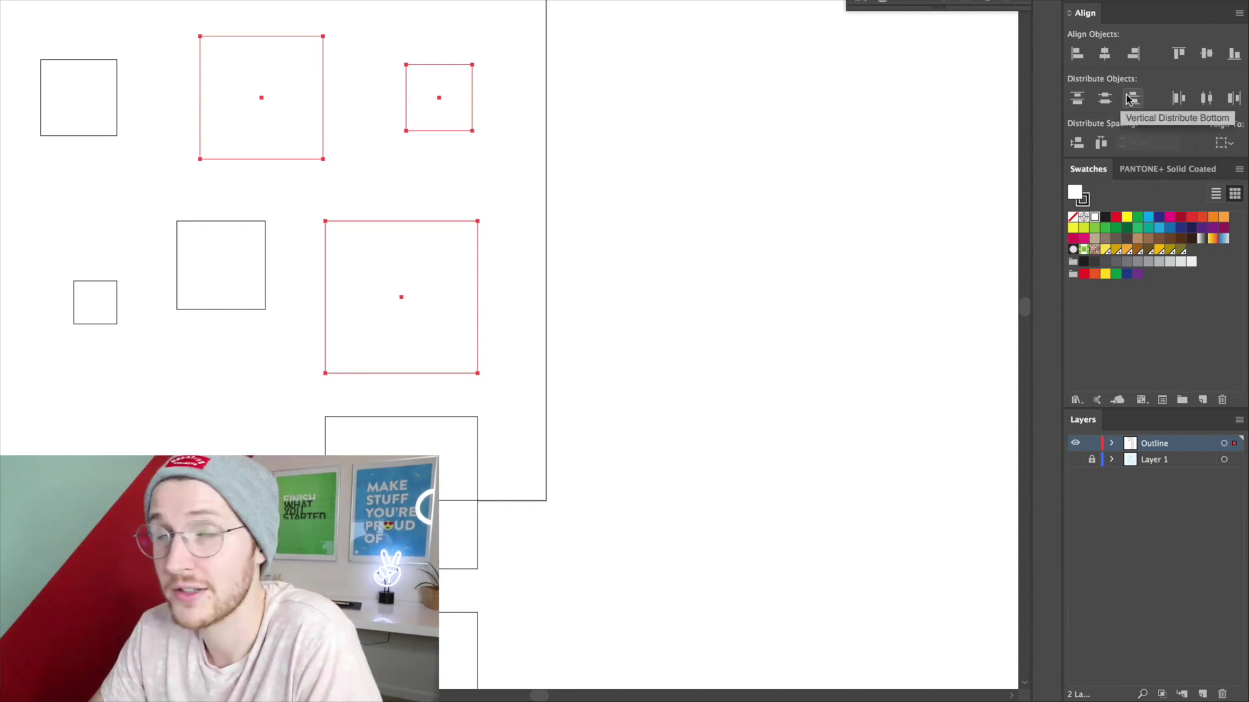
pyautogui.click(1079, 97)
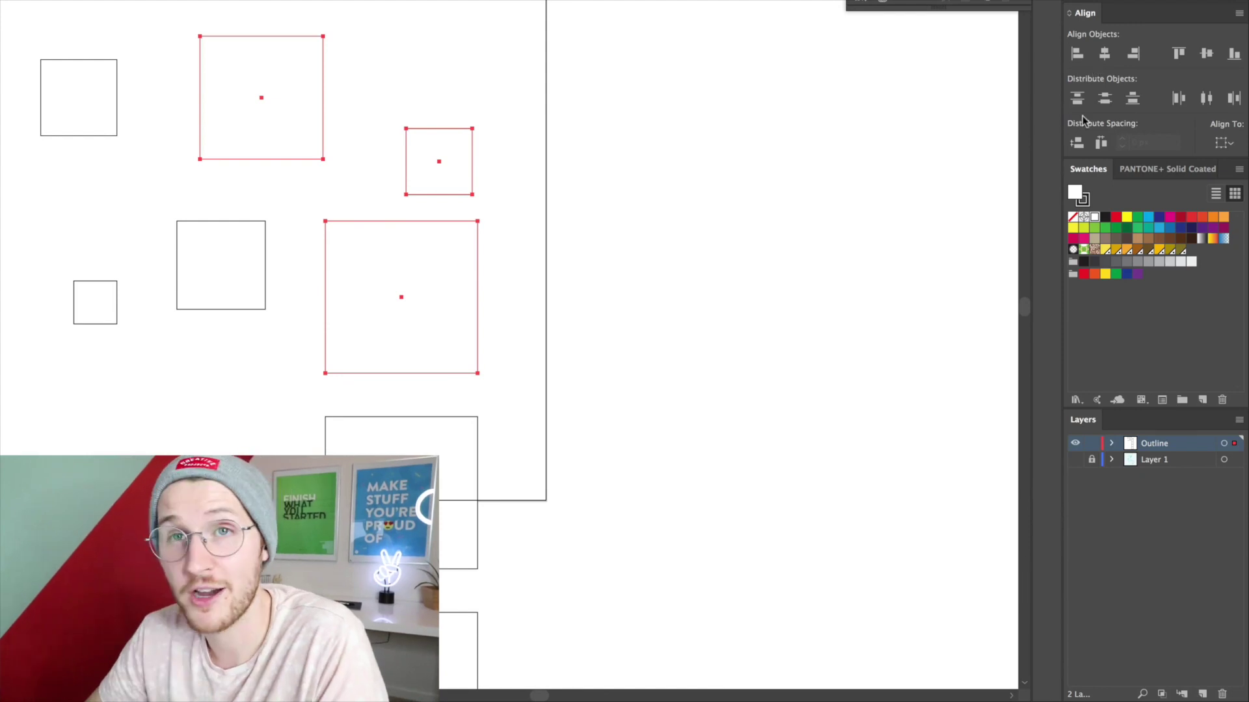
pyautogui.click(1204, 100)
pyautogui.click(1181, 99)
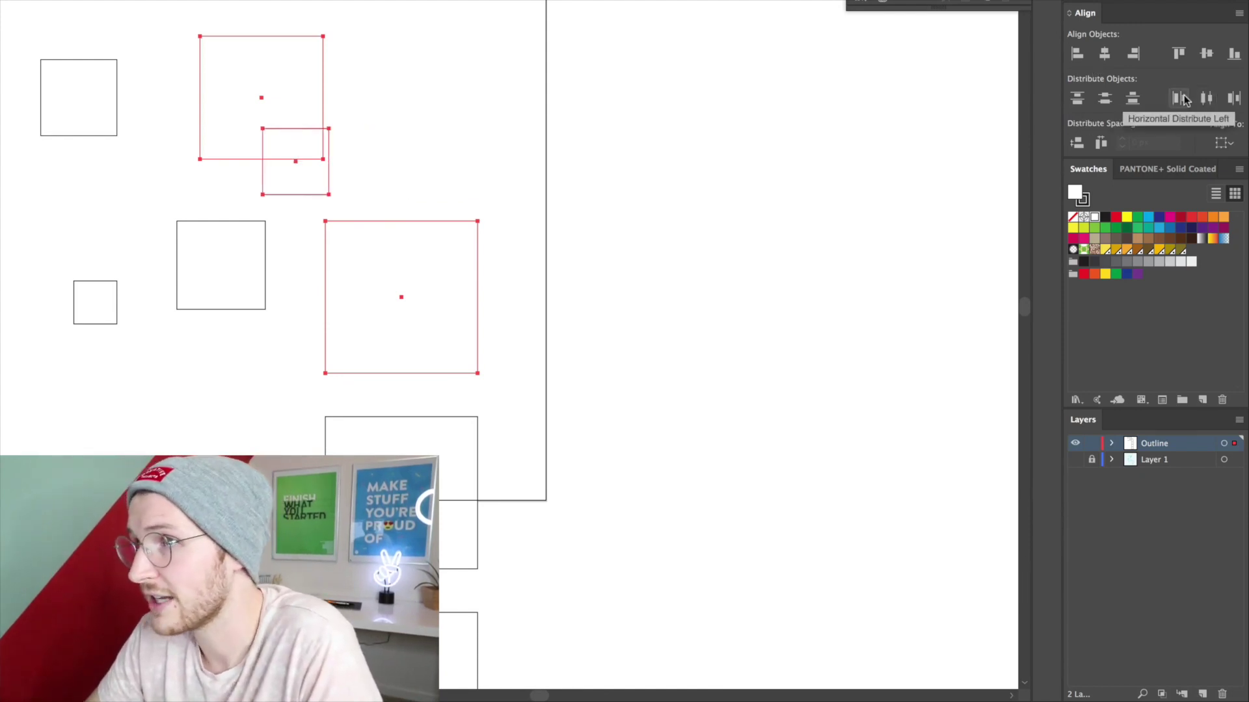
pyautogui.click(1231, 98)
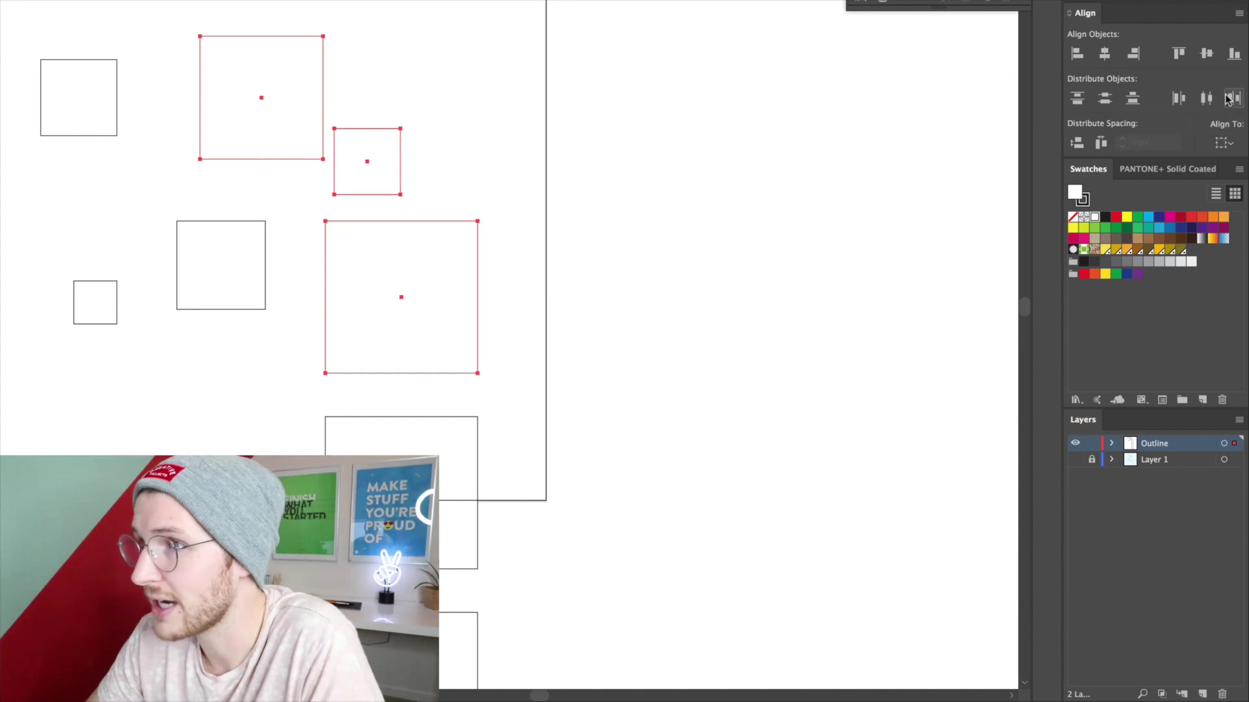
pyautogui.click(335, 43)
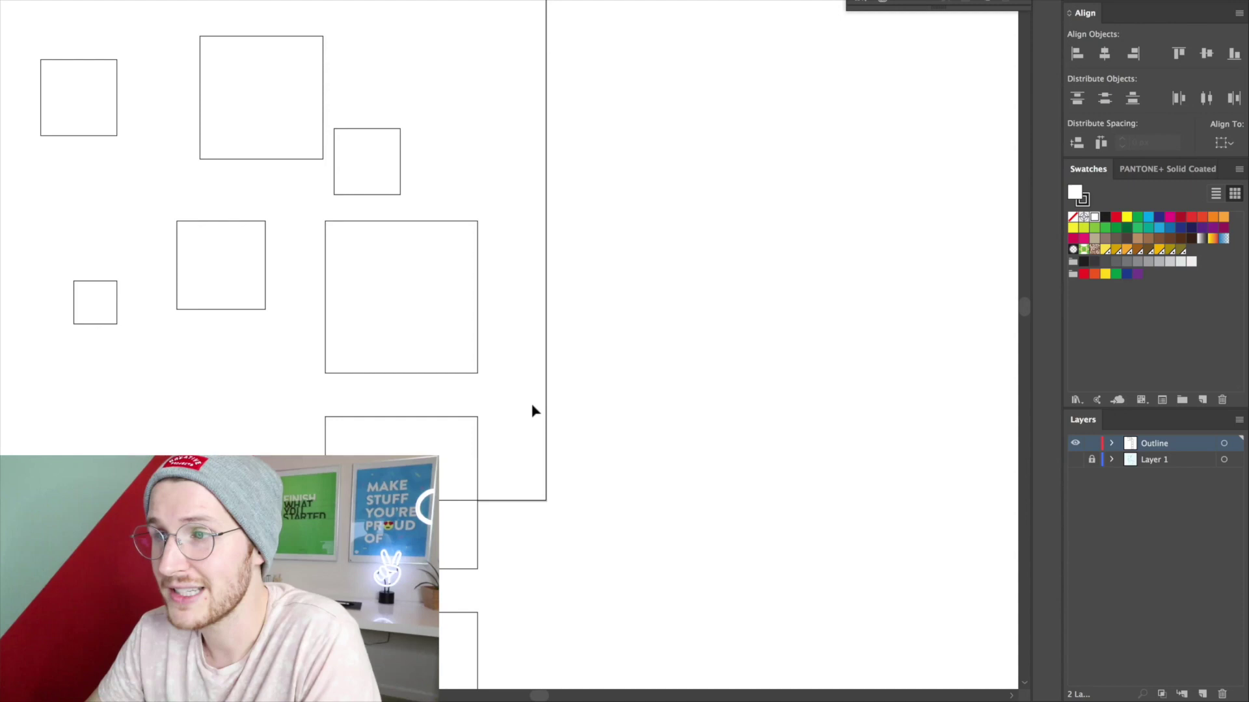
pyautogui.scroll(4, 532, 410)
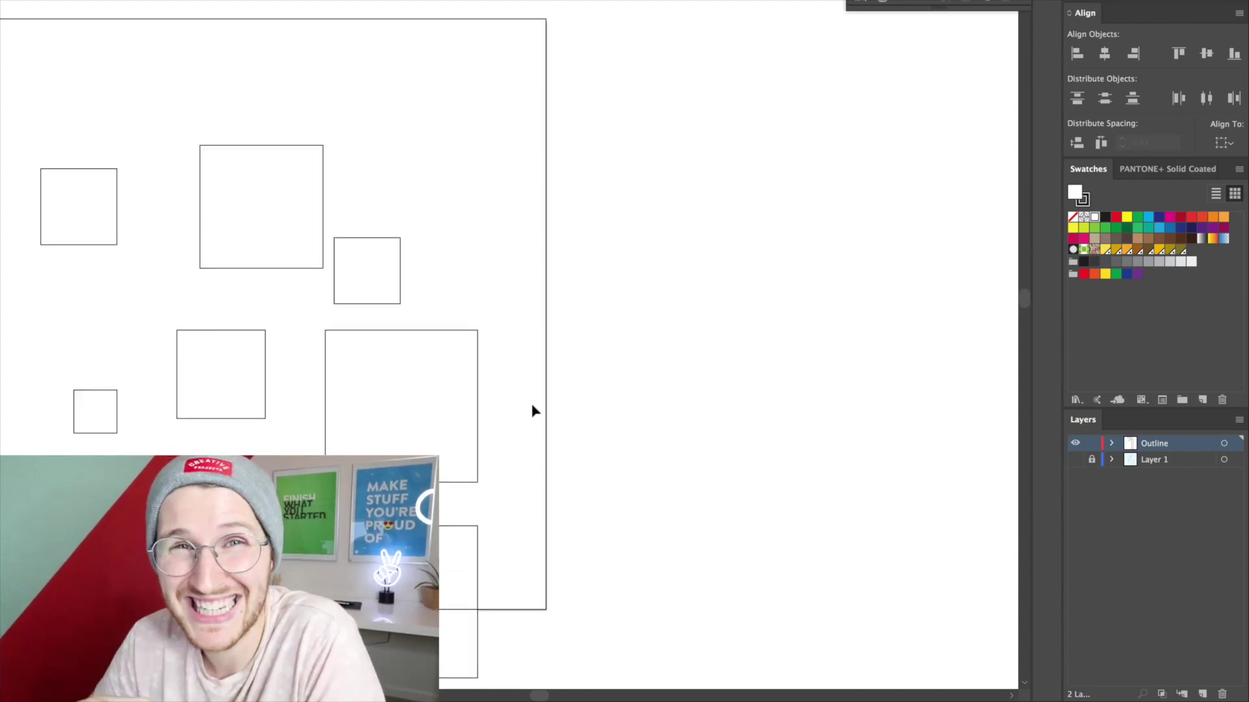
# - Delete all the squares and draw a large circle near the artboard centre
pyautogui.press('super+a')
pyautogui.press('BackSpace')
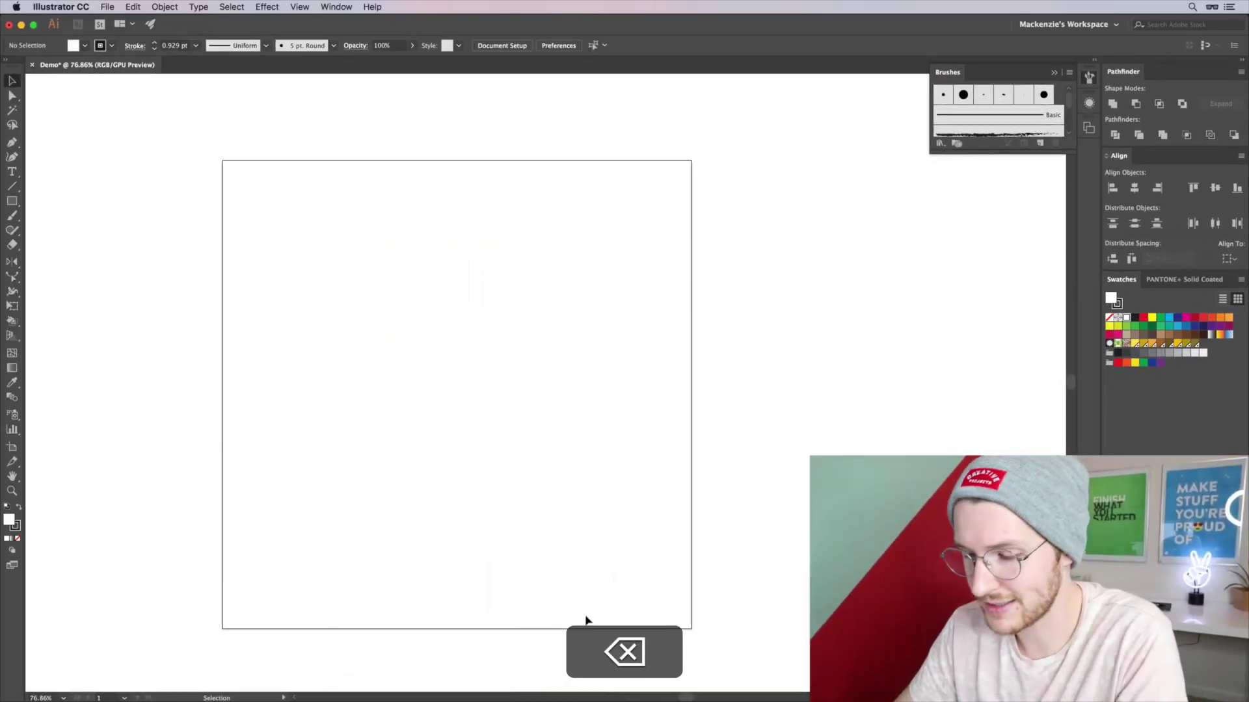
pyautogui.press('o')
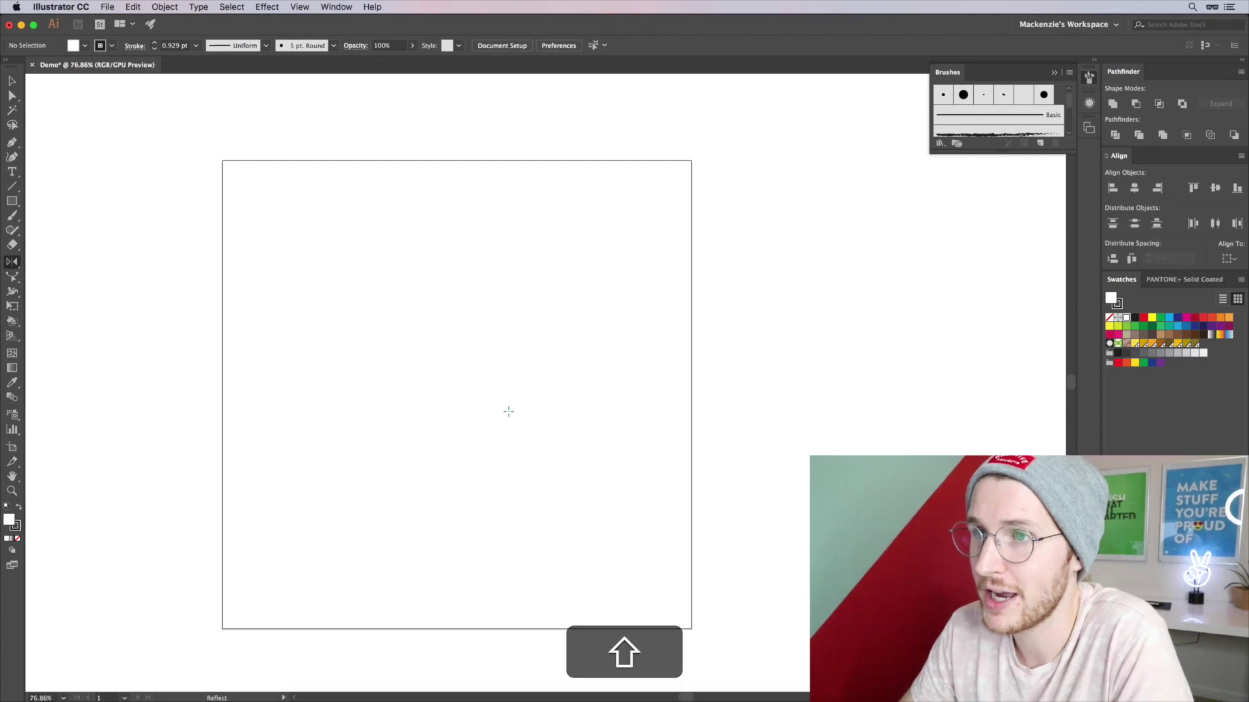
pyautogui.press('l')
pyautogui.moveTo(388, 315); pyautogui.dragTo(530, 459)
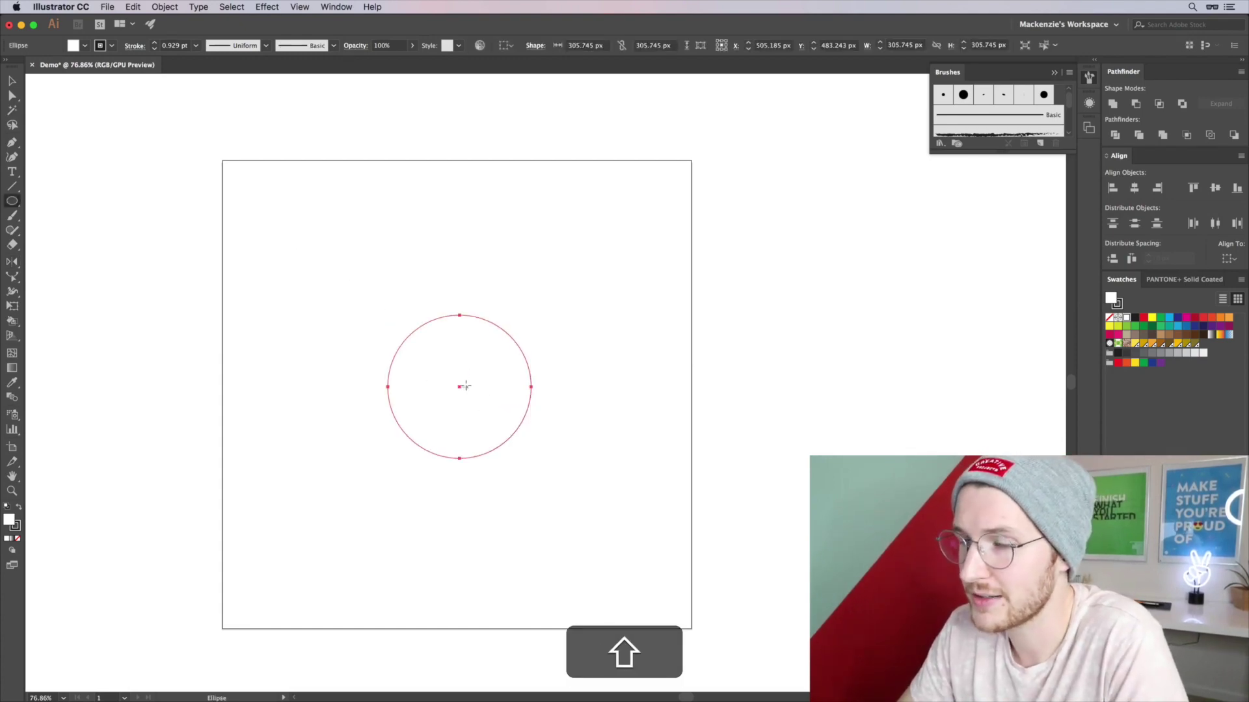
# - Draw a small eye circle inside the face and paste copies of it
pyautogui.scroll(4, 494, 408)
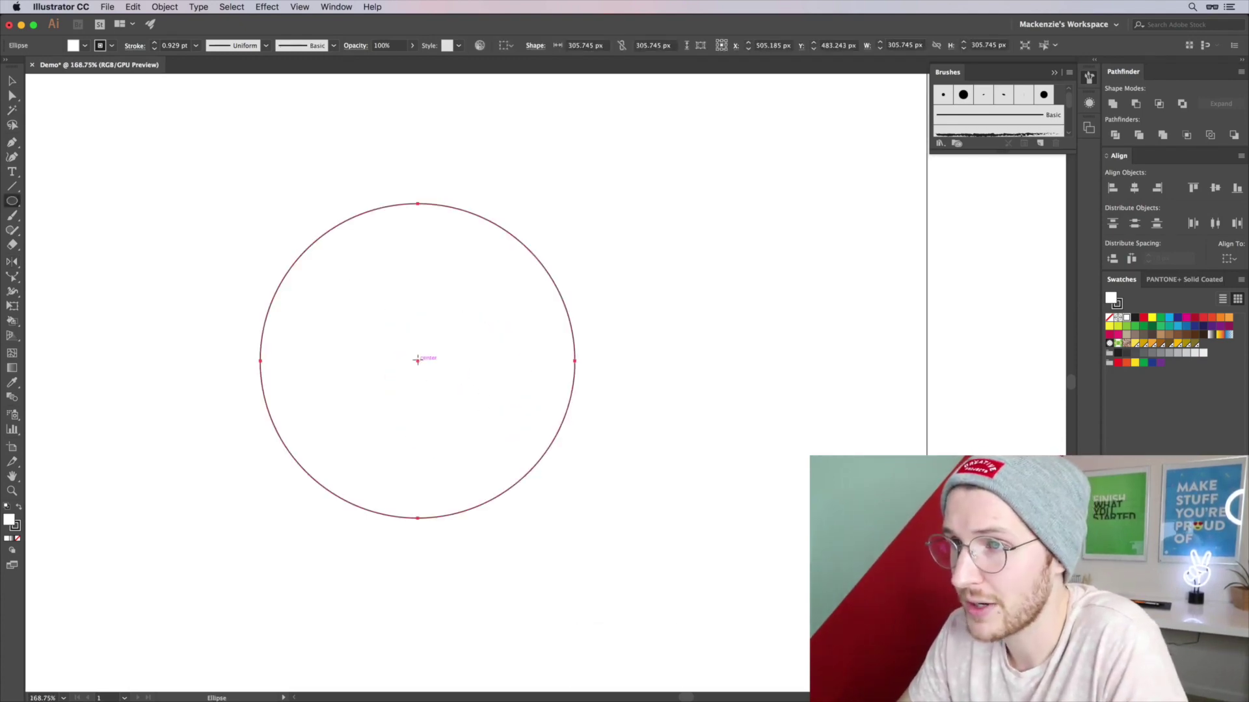
pyautogui.moveTo(418, 360); pyautogui.dragTo(440, 376)
pyautogui.press('super+c')
pyautogui.press('super+f')
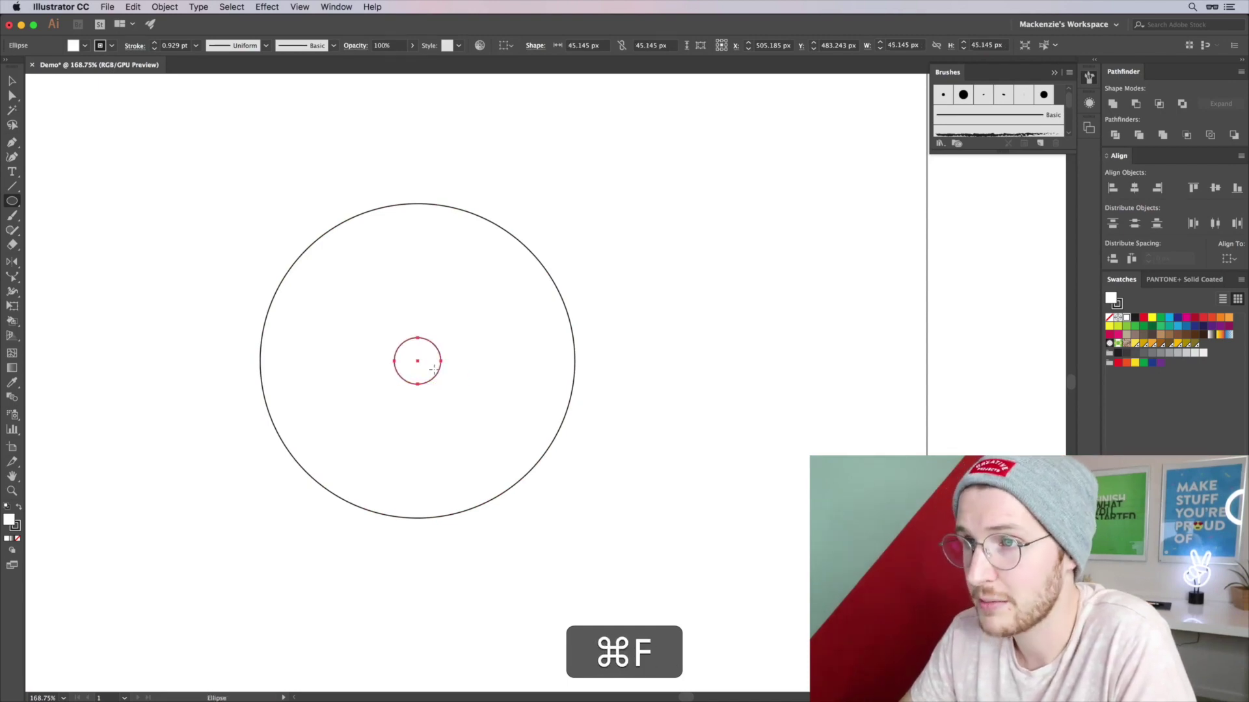
pyautogui.press('super+v')
pyautogui.press('v')
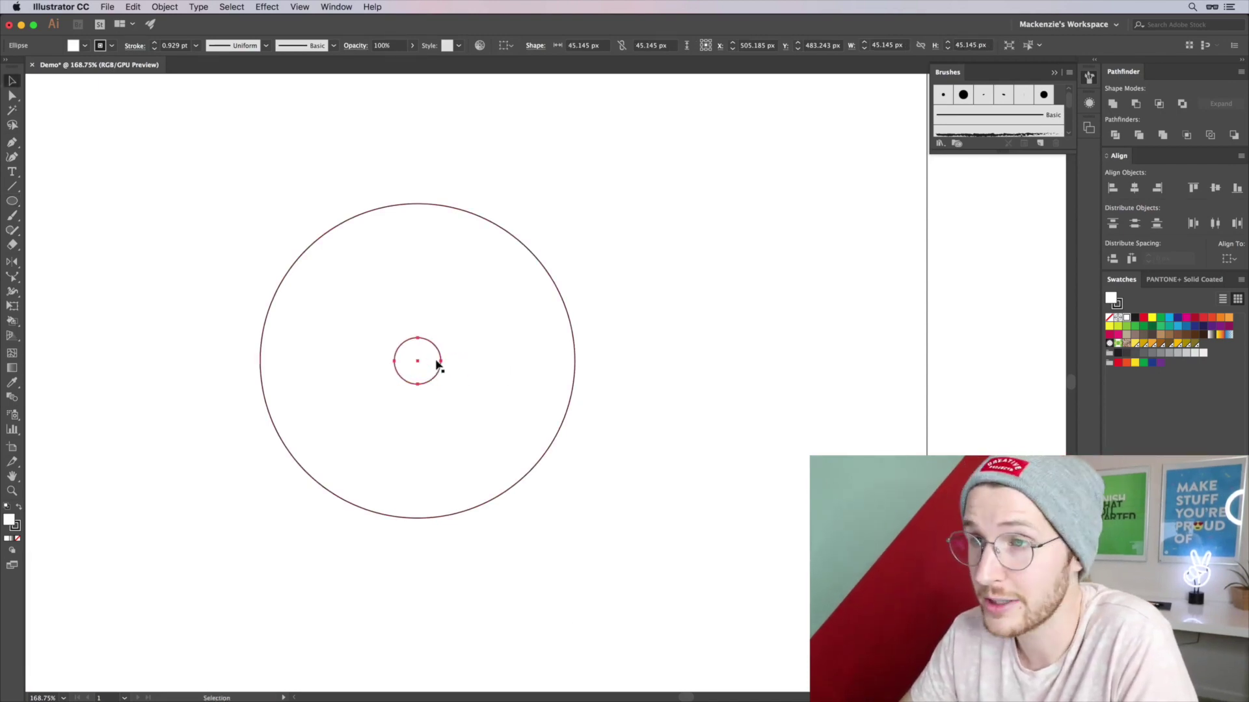
# - Position the left and right eyes and align their tops with Vertical Align Top
pyautogui.hotkey('shift', 'Right')
pyautogui.hotkey('shift', 'Right')
pyautogui.hotkey('shift', 'Right')
pyautogui.hotkey('shift', 'Right')
pyautogui.hotkey('shift', 'Right')
pyautogui.hotkey('shift', 'Right')
pyautogui.hotkey('shift', 'Right')
pyautogui.hotkey('shift', 'Right')
pyautogui.hotkey('shift', 'Right')
pyautogui.moveTo(432, 377); pyautogui.dragTo(370, 363)
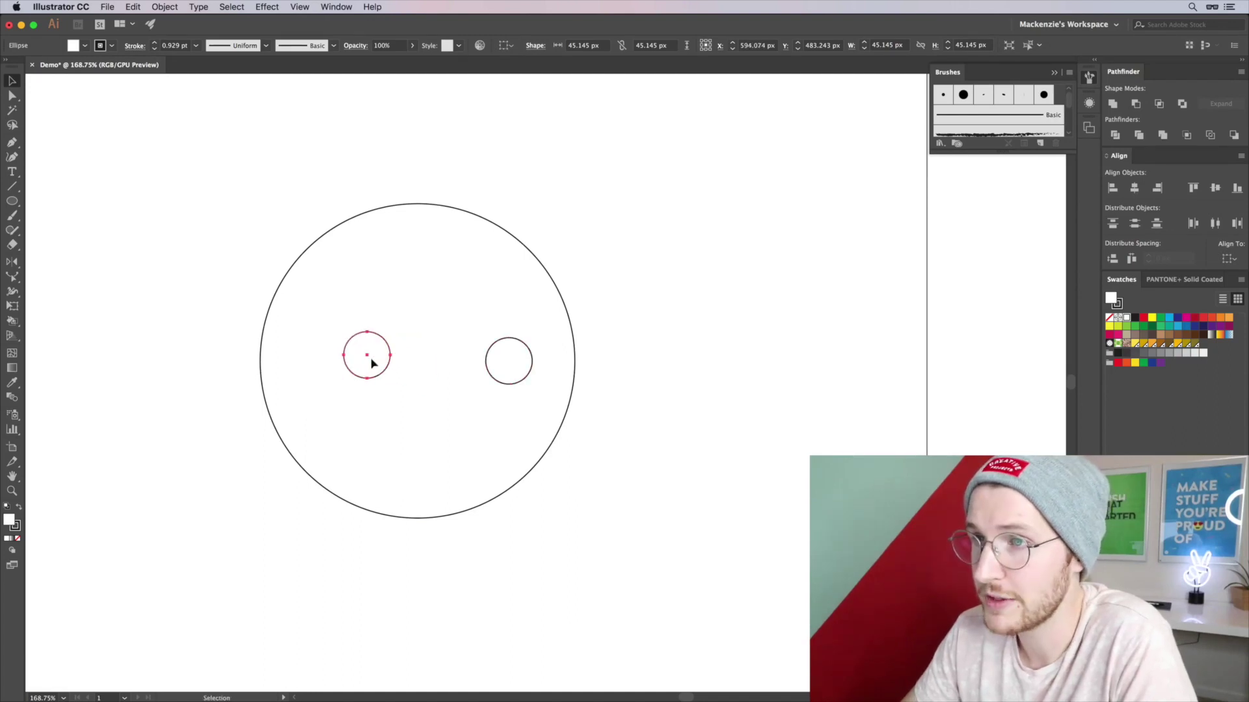
pyautogui.moveTo(491, 371); pyautogui.dragTo(468, 348)
pyautogui.moveTo(381, 362)
pyautogui.mouseDown()
pyautogui.moveTo(357, 345)
pyautogui.moveTo(371, 354)
pyautogui.mouseUp()
pyautogui.keyDown('shift'); pyautogui.click(469, 345); pyautogui.keyUp('shift')
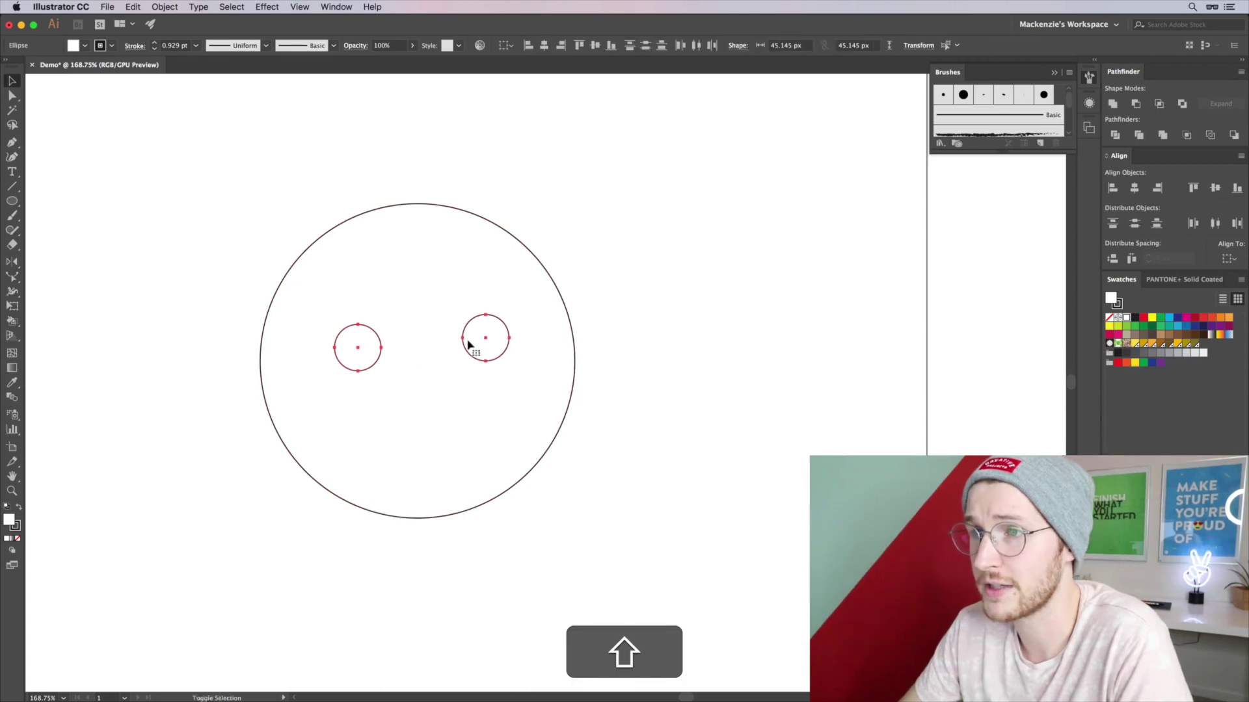
pyautogui.click(1195, 190)
pyautogui.click(572, 434)
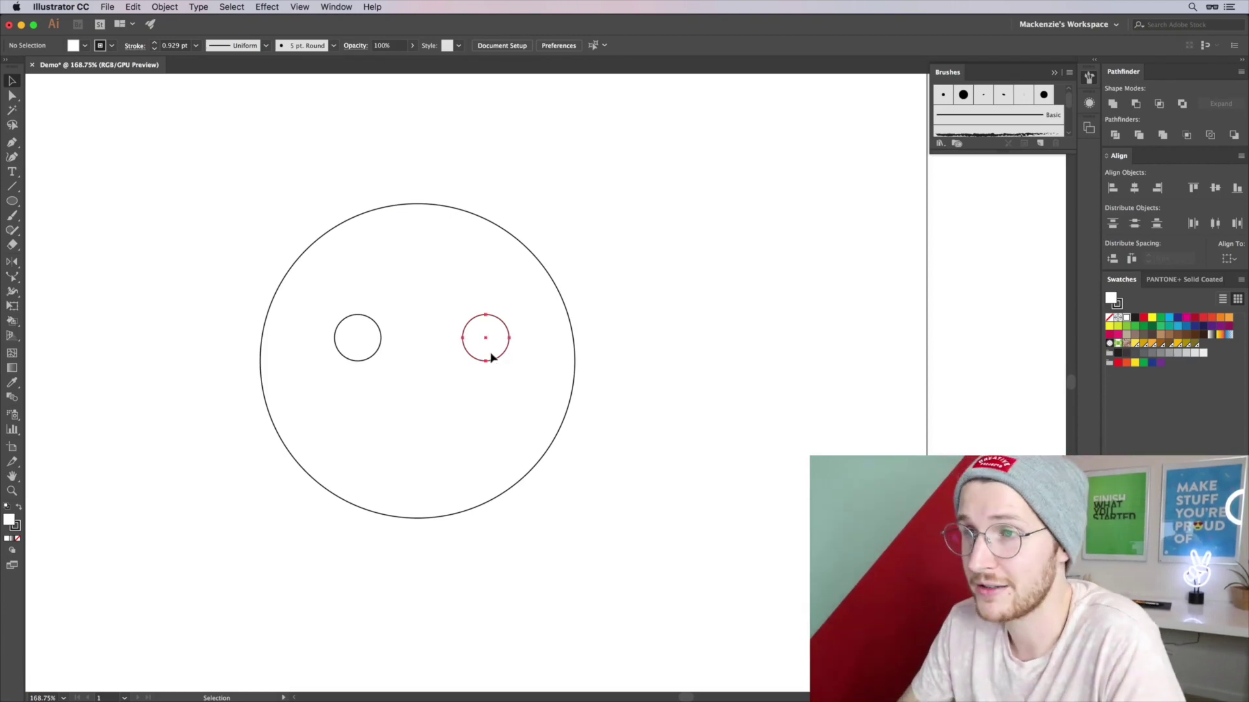
# - Select both eye circles and group them with Cmd+G
pyautogui.click(491, 359)
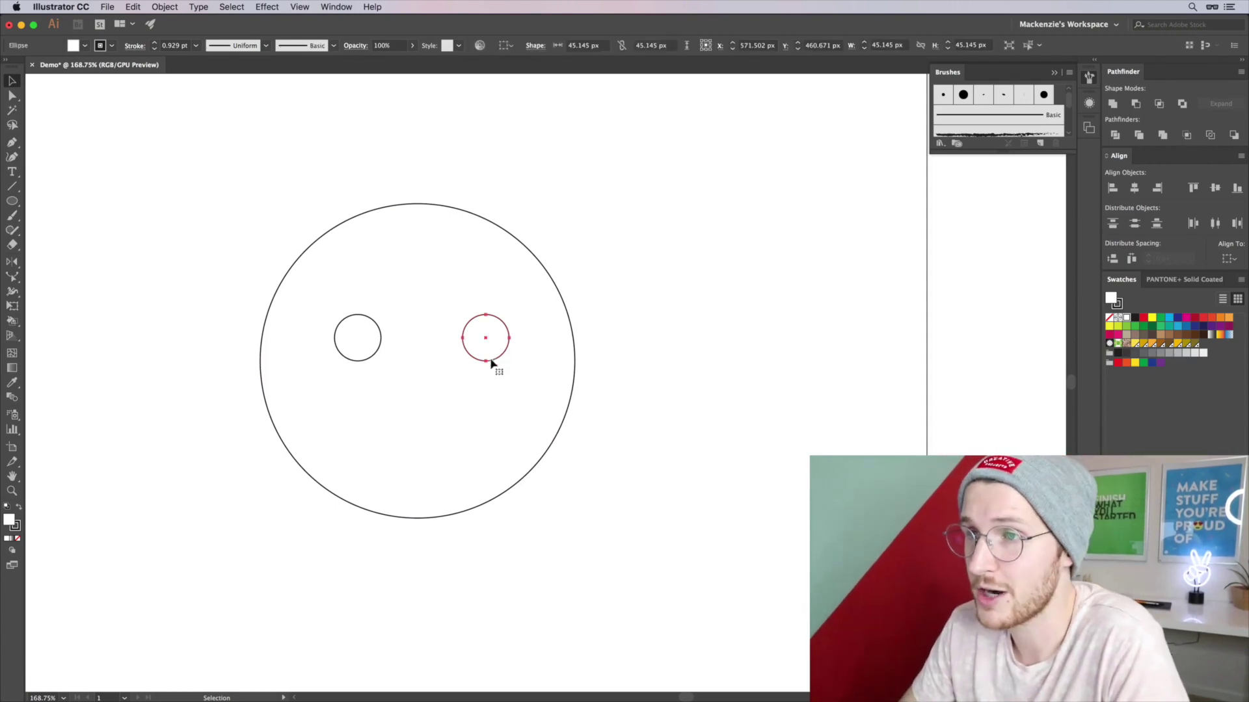
pyautogui.keyDown('shift'); pyautogui.click(372, 354); pyautogui.keyUp('shift')
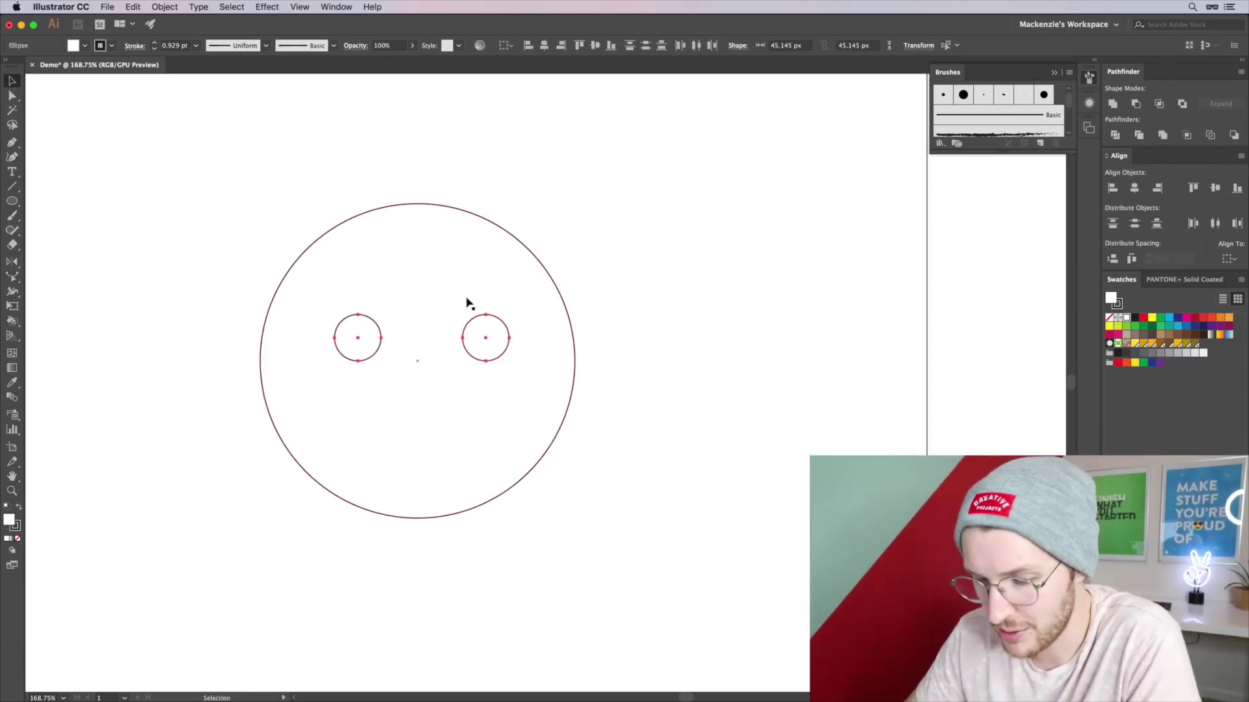
pyautogui.press('super')
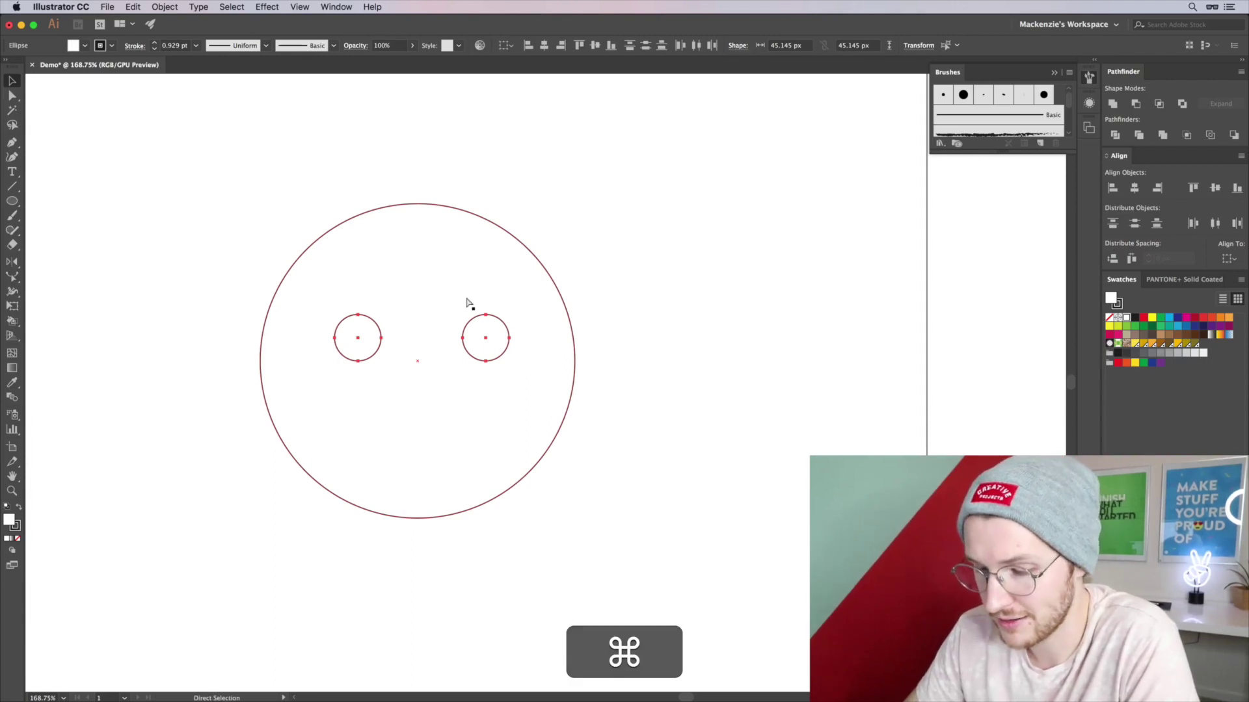
pyautogui.press('super+g')
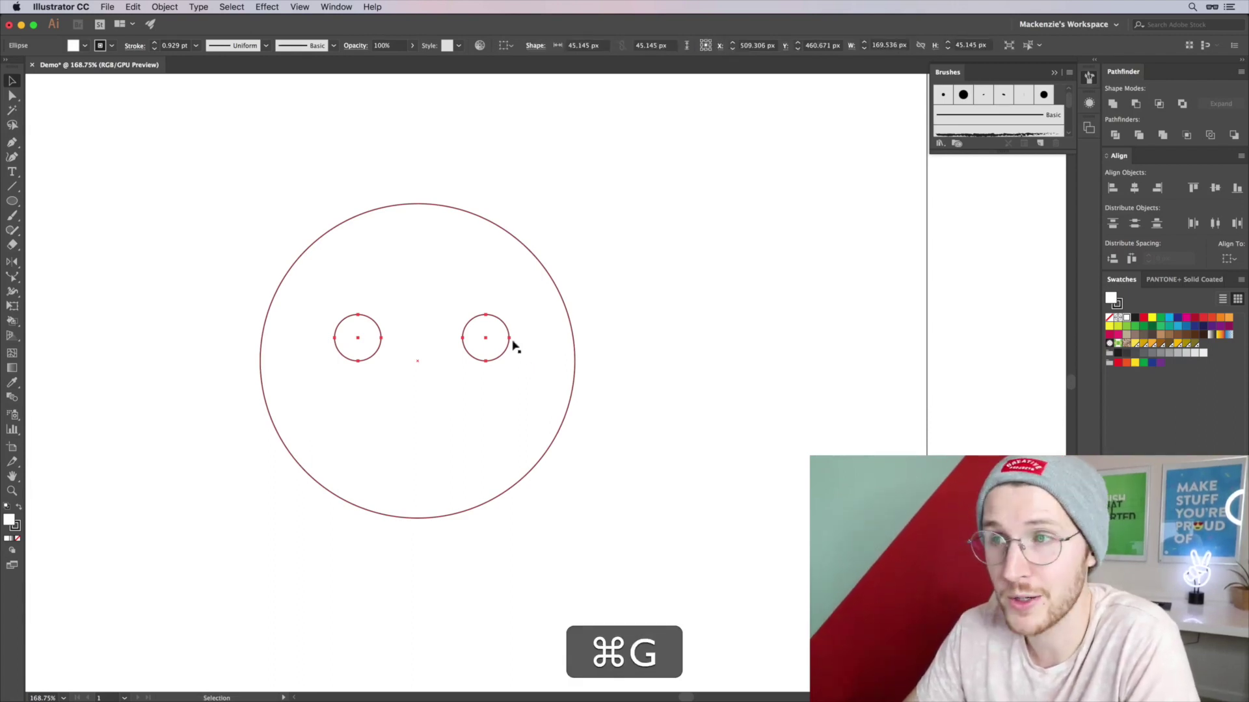
# - Align the eye group to the face circle, trying centre, top, left and right alignment
pyautogui.keyDown('shift'); pyautogui.click(569, 310); pyautogui.keyUp('shift')
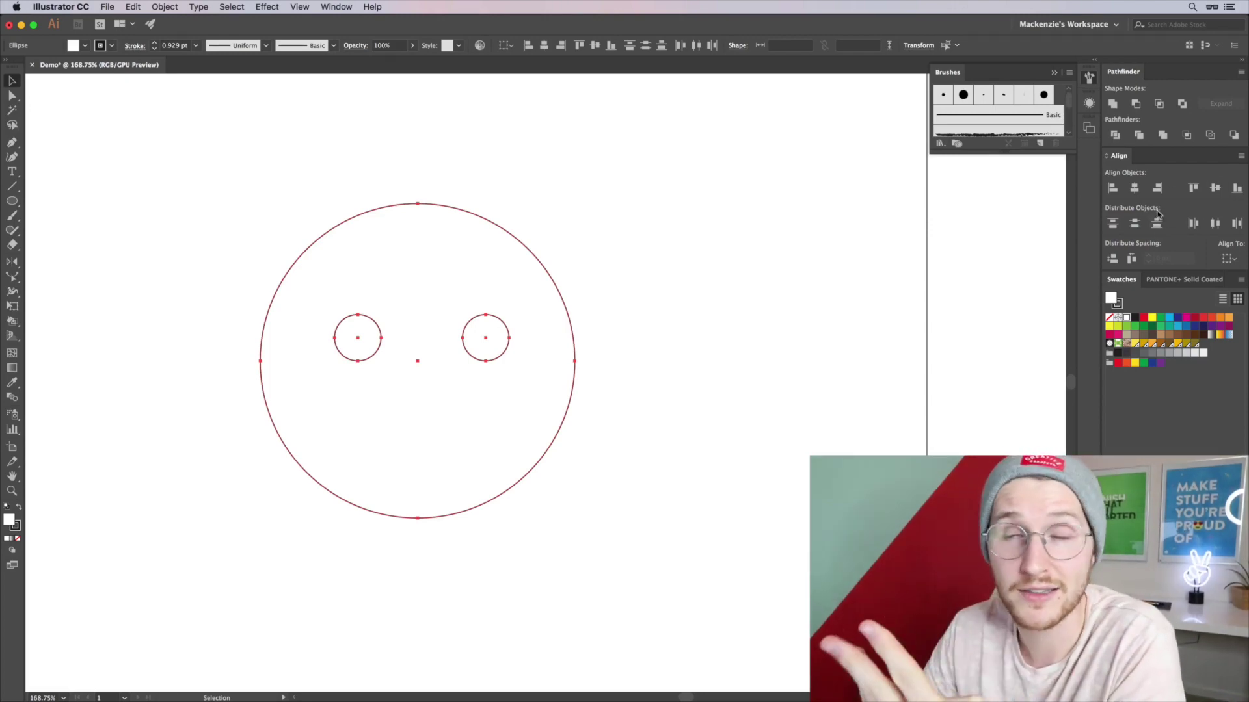
pyautogui.click(1215, 188)
pyautogui.click(1135, 190)
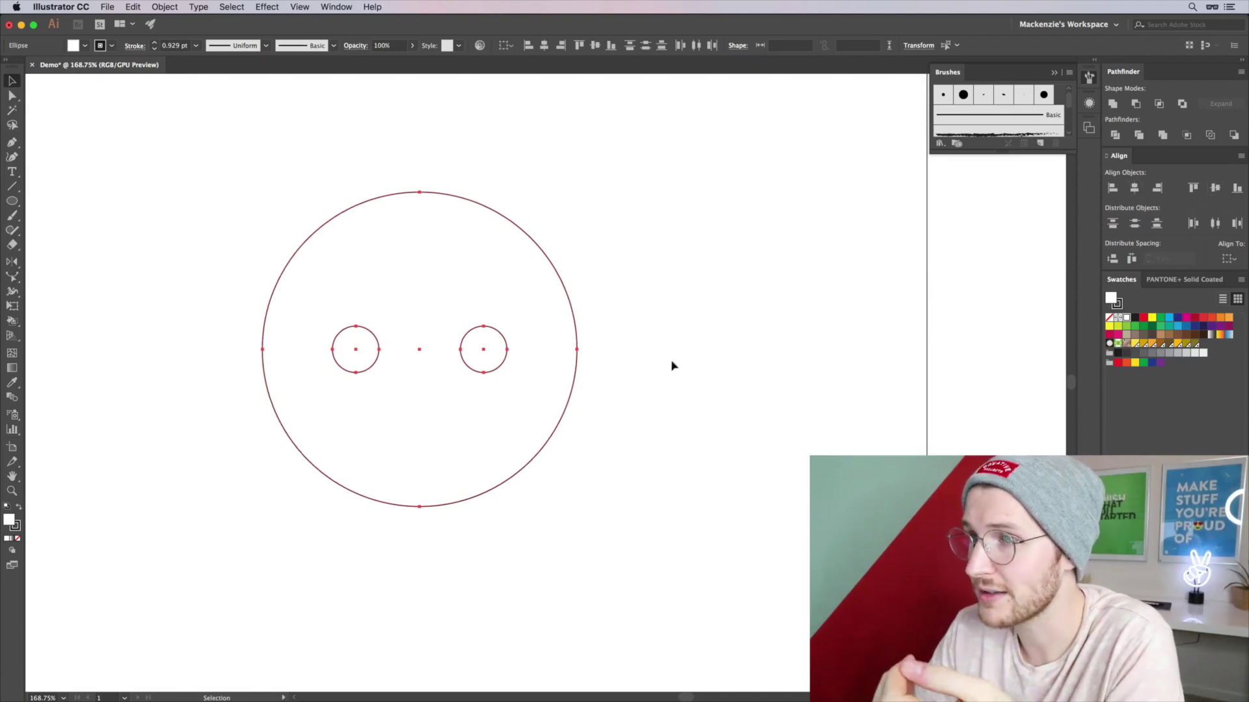
pyautogui.click(1199, 188)
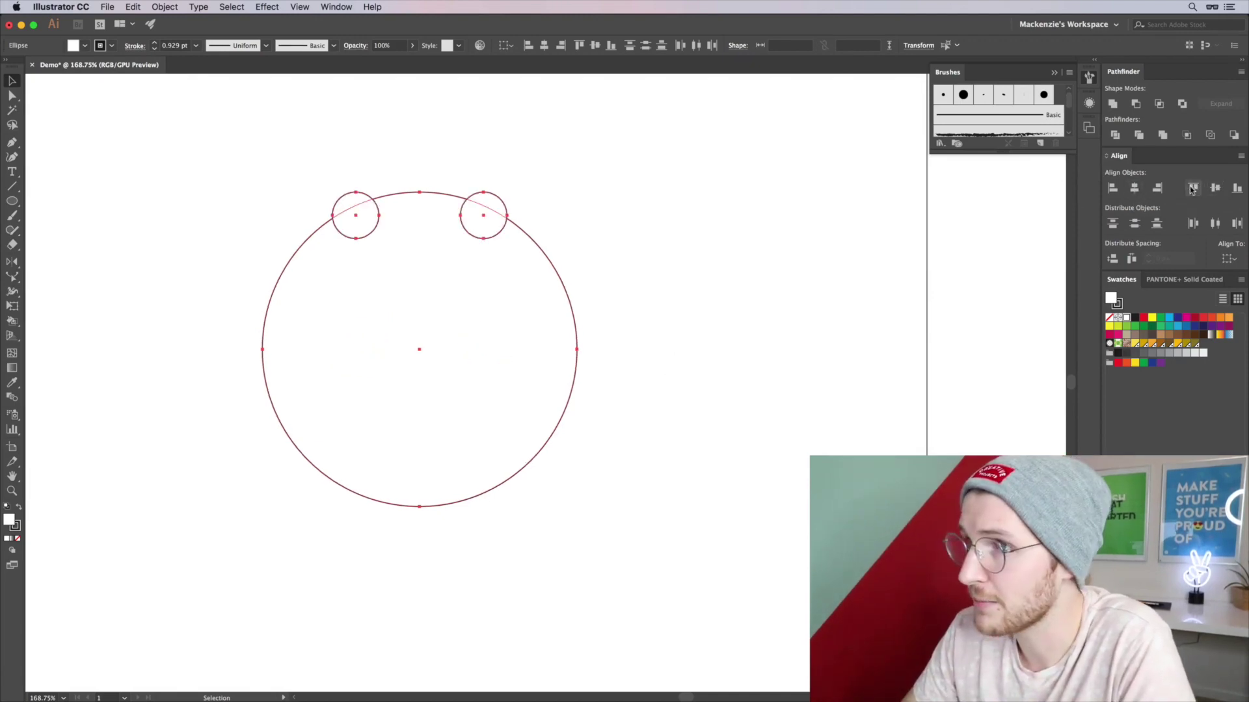
pyautogui.click(1113, 189)
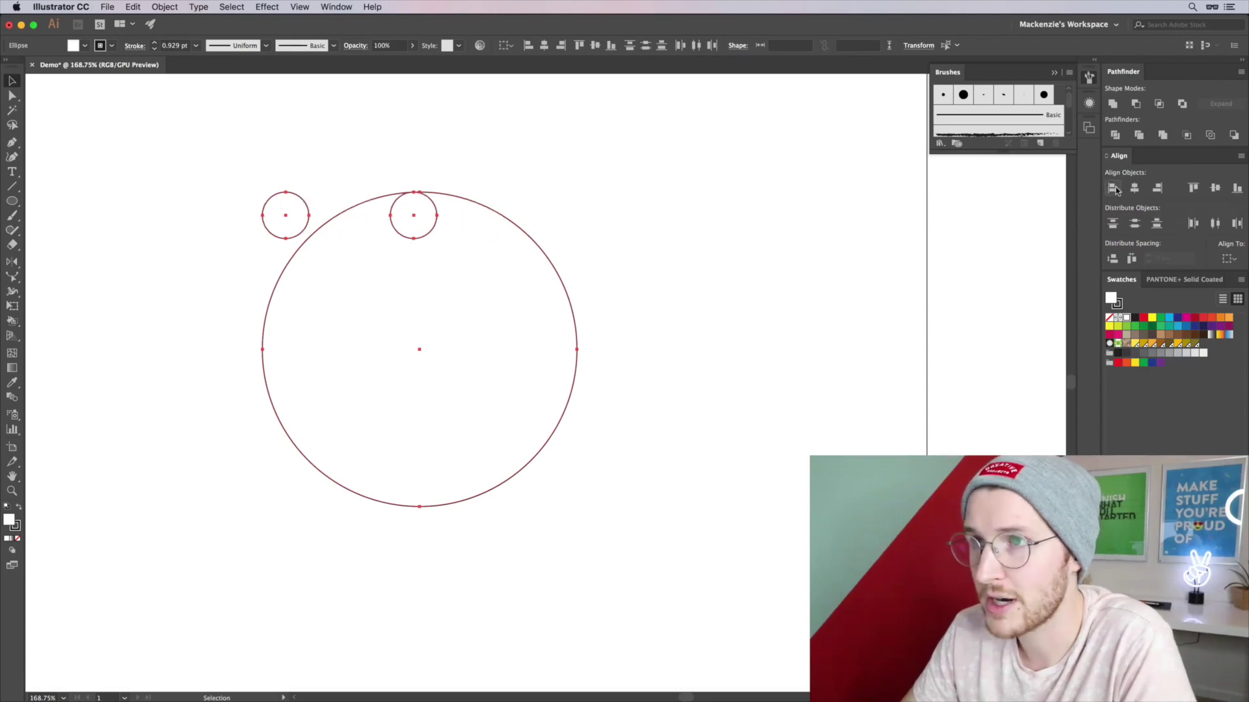
pyautogui.click(1157, 188)
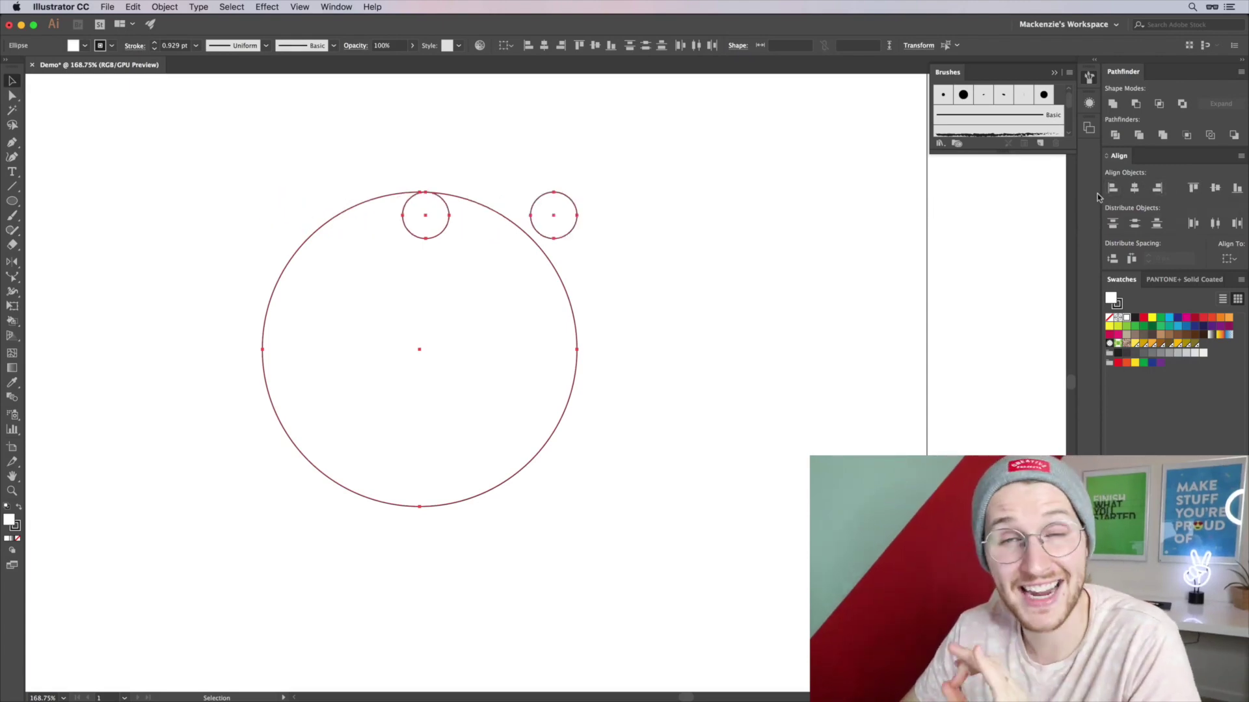